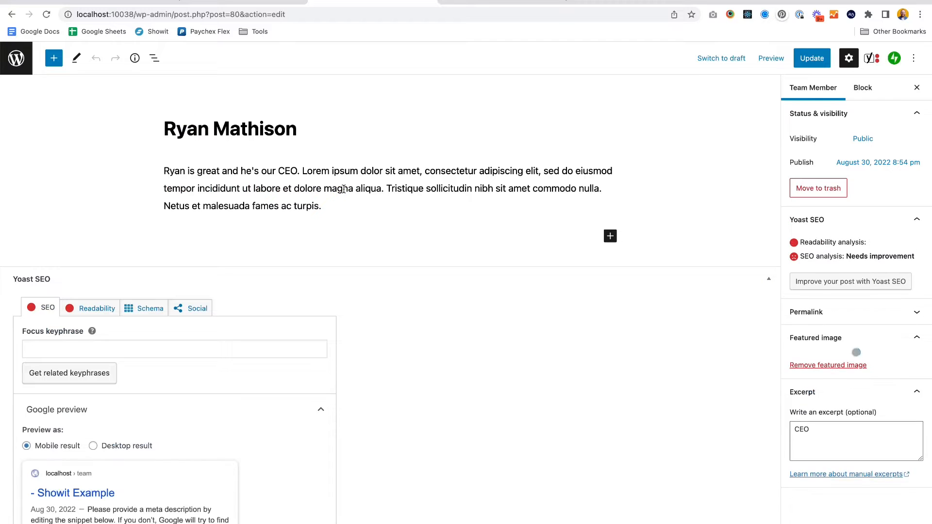
# - In the Team Members canvas, set View 3's employee image link type to WordPress Post
pyautogui.click(463, 3)
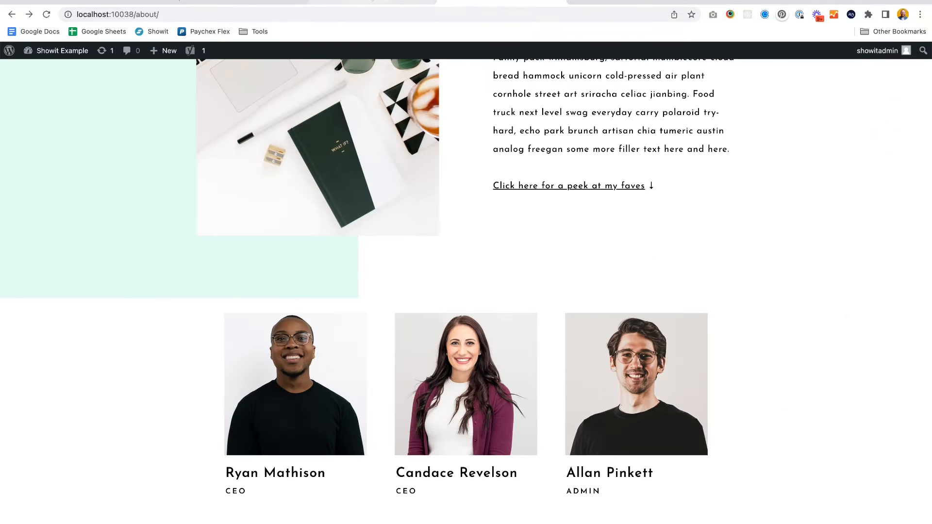
pyautogui.click(115, 4)
pyautogui.click(465, 231)
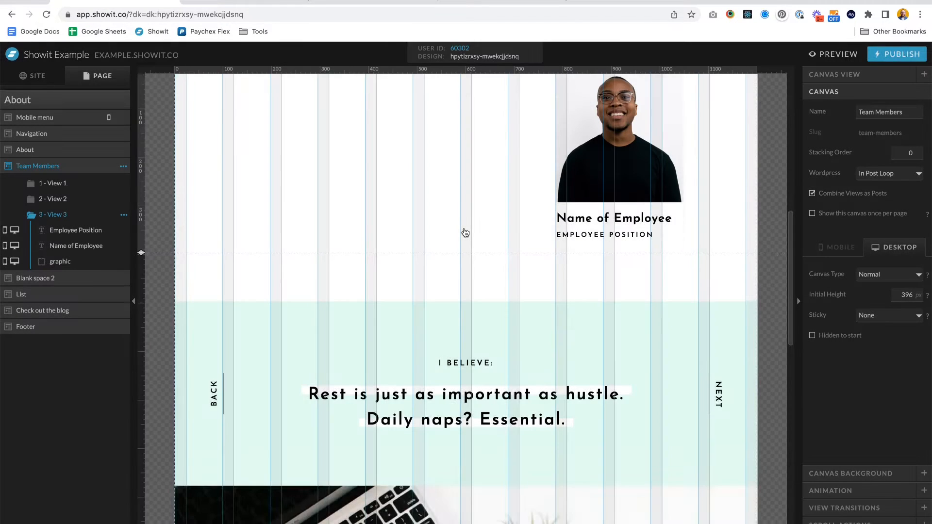
pyautogui.click(666, 193)
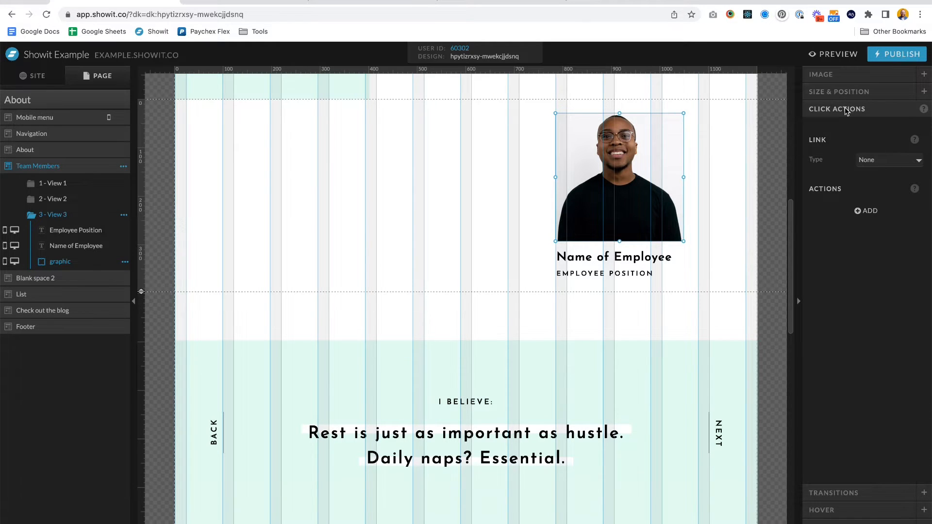
pyautogui.click(881, 163)
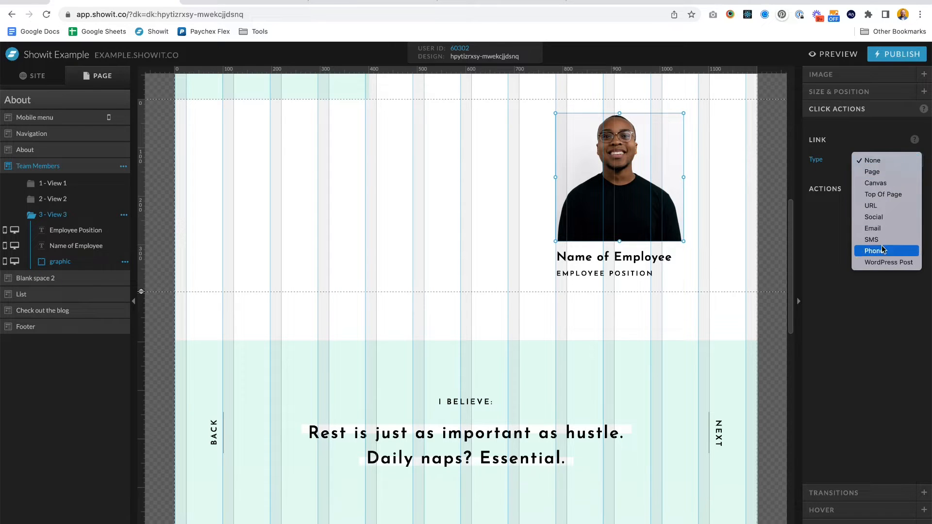
pyautogui.click(879, 263)
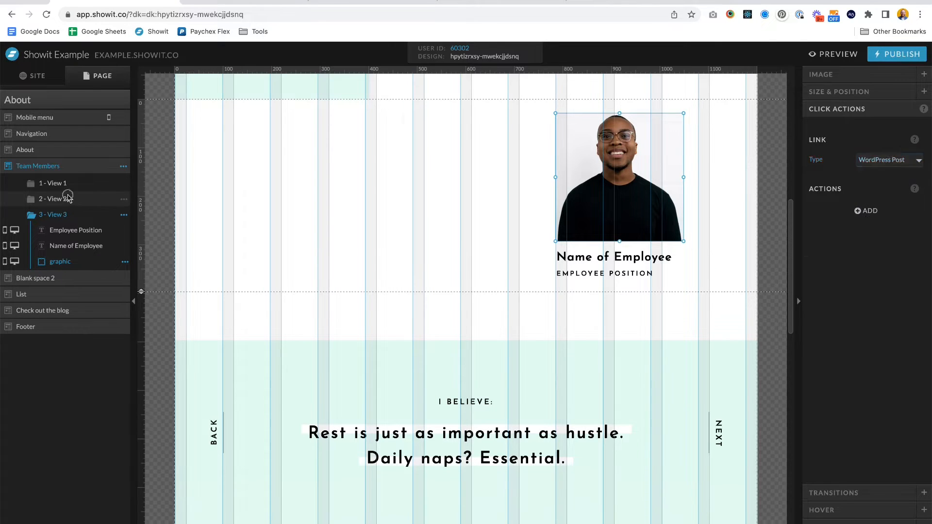
# - Set the employee image in View 2 to link to a WordPress Post
pyautogui.click(66, 199)
pyautogui.click(482, 196)
pyautogui.click(883, 156)
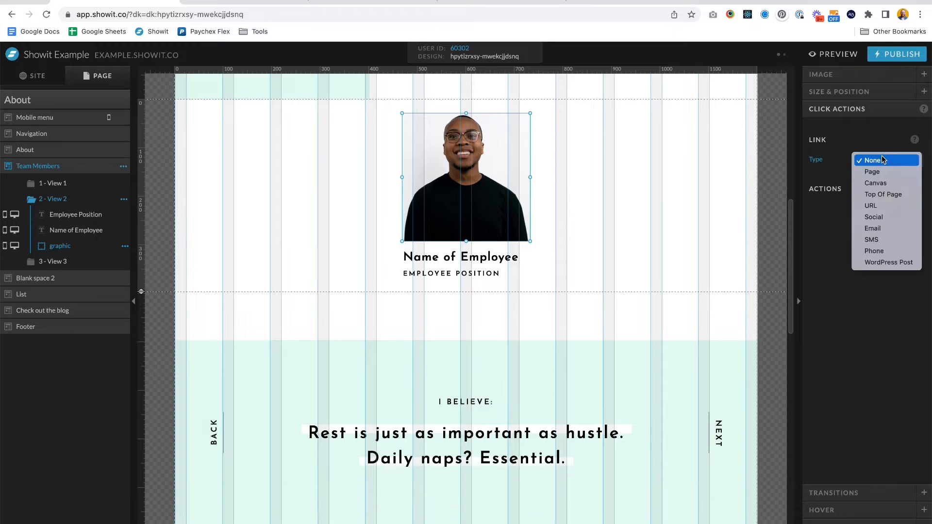
pyautogui.click(876, 264)
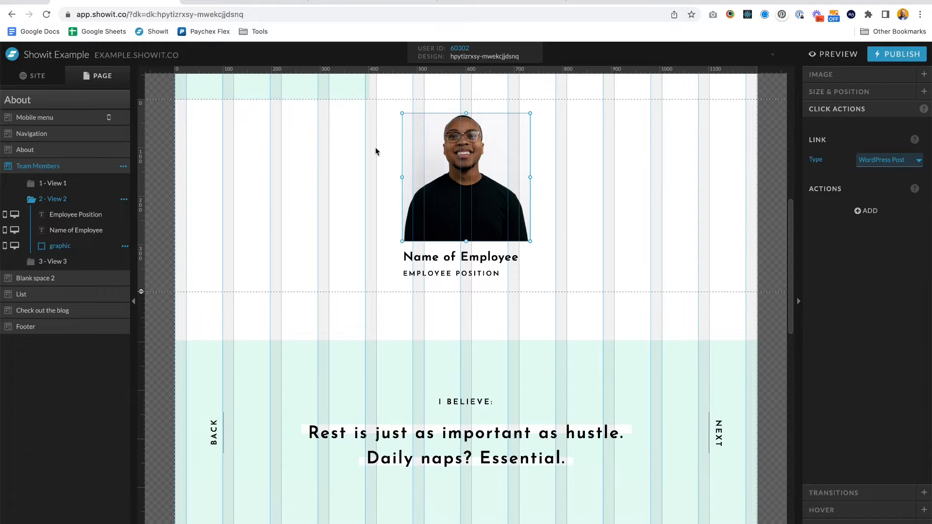
# - Set the employee image in View 1 to link to a WordPress Post
pyautogui.click(36, 183)
pyautogui.click(305, 174)
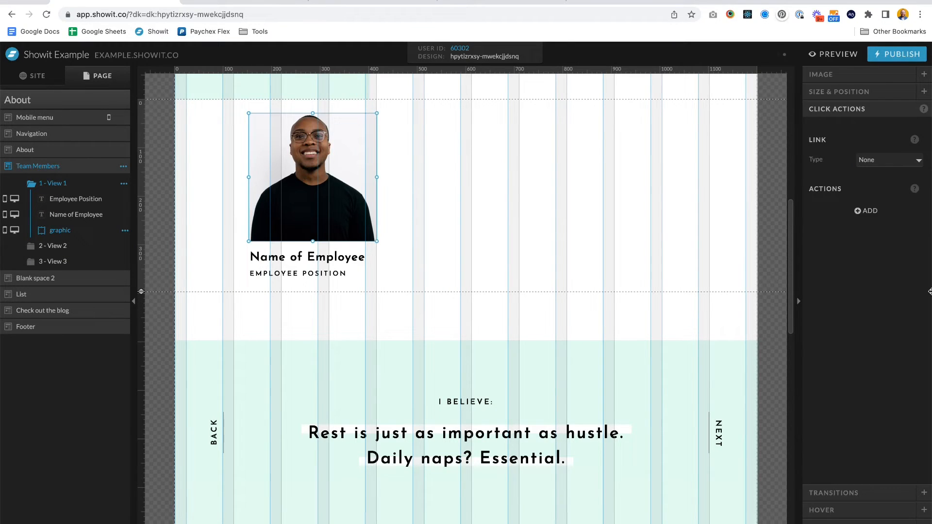
pyautogui.click(893, 163)
pyautogui.click(882, 262)
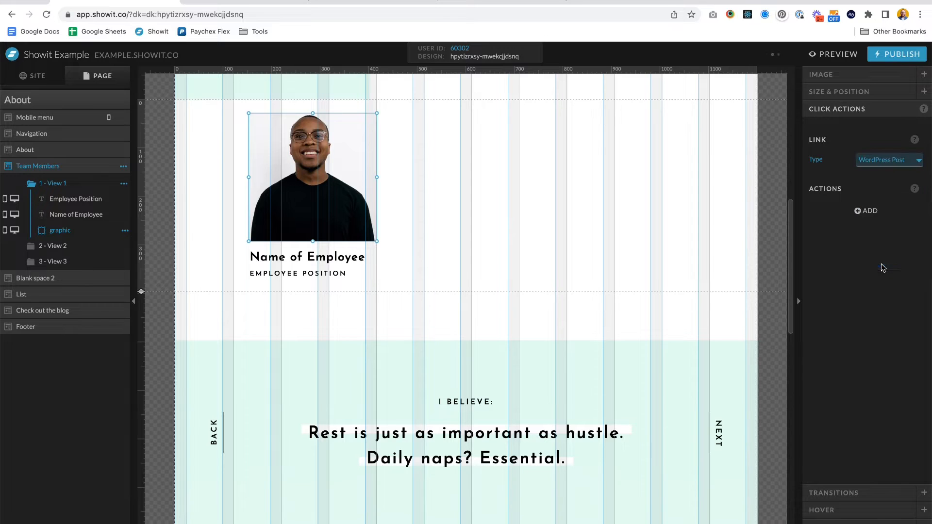
# - Publish the Showit site
pyautogui.click(888, 53)
pyautogui.click(590, 257)
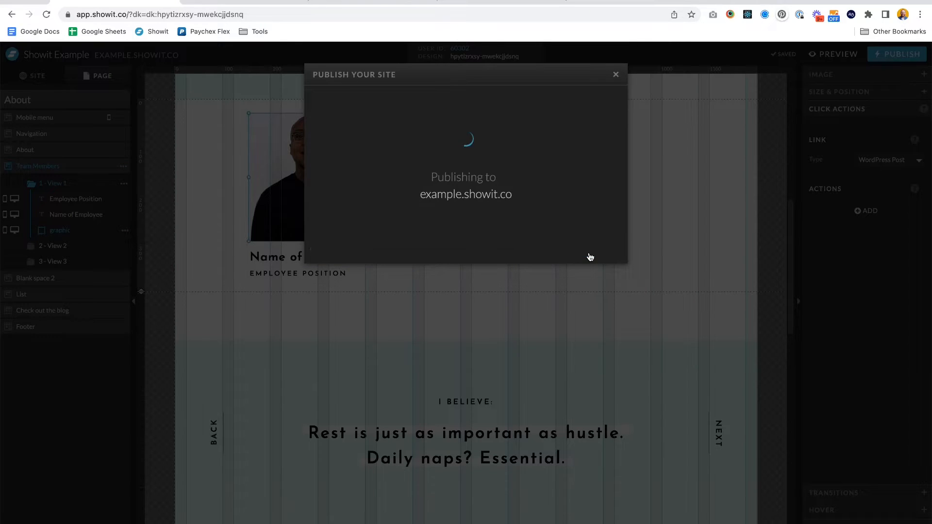
# - In the WordPress Showit settings, enable forced theme generation and generate the theme
pyautogui.click(357, 2)
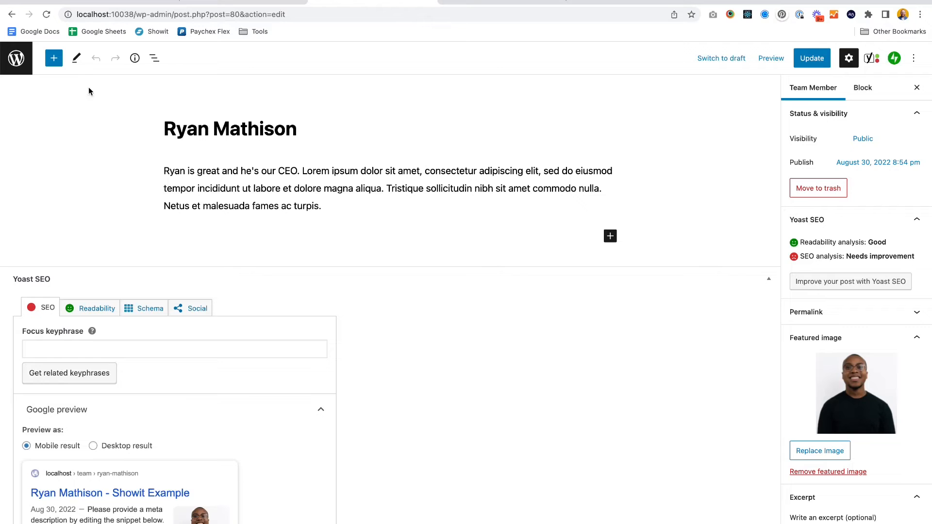
pyautogui.click(223, 3)
pyautogui.click(171, 197)
pyautogui.click(129, 197)
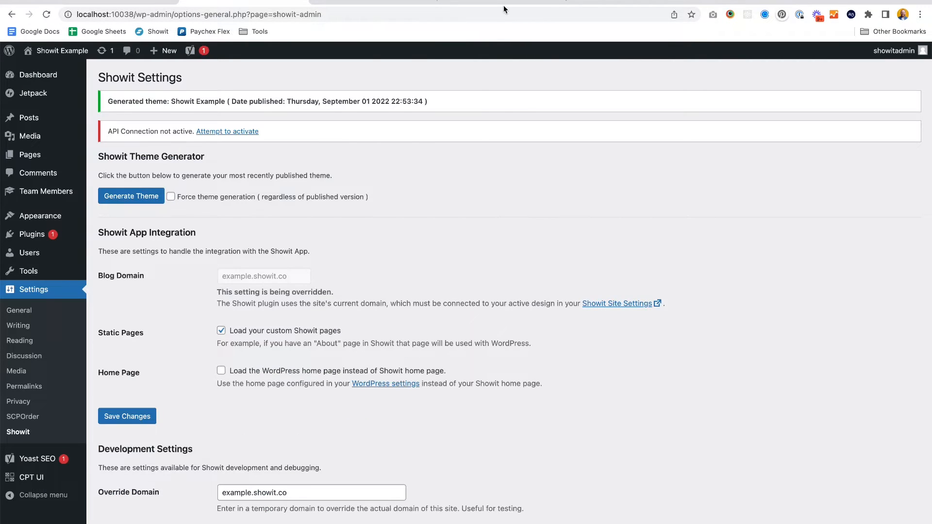
pyautogui.click(503, 5)
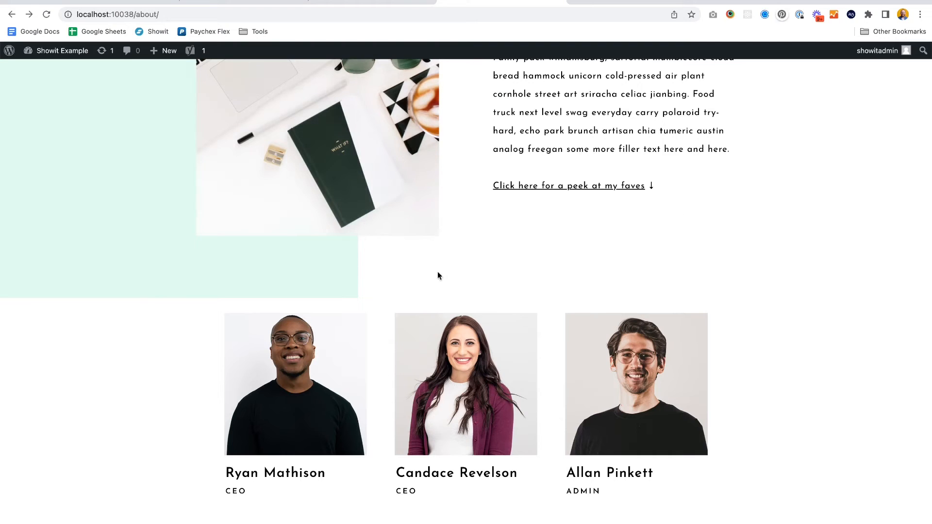
pyautogui.click(275, 401)
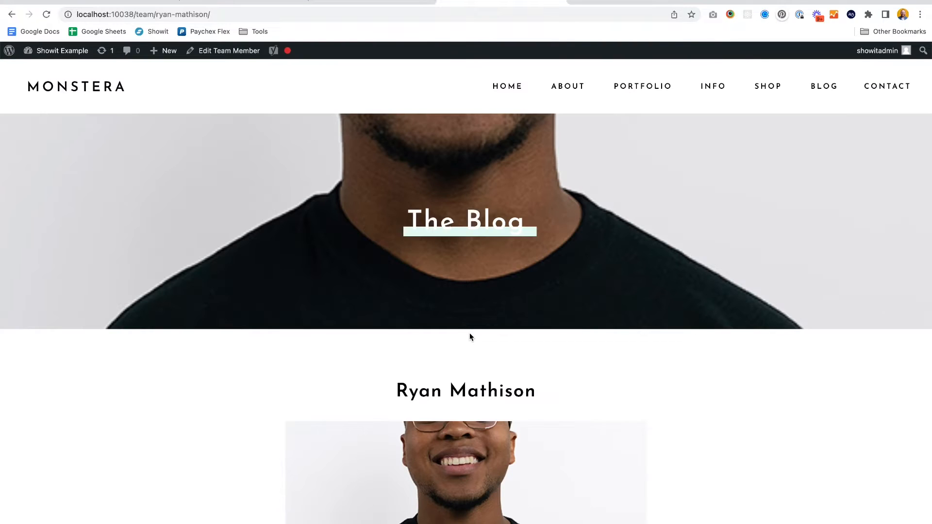
pyautogui.scroll(-10, 471, 337)
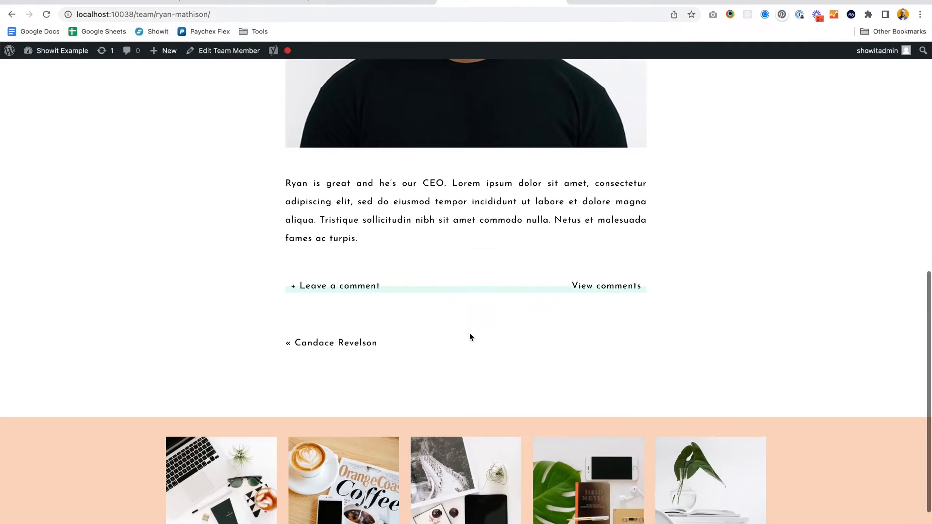
pyautogui.scroll(7, 470, 334)
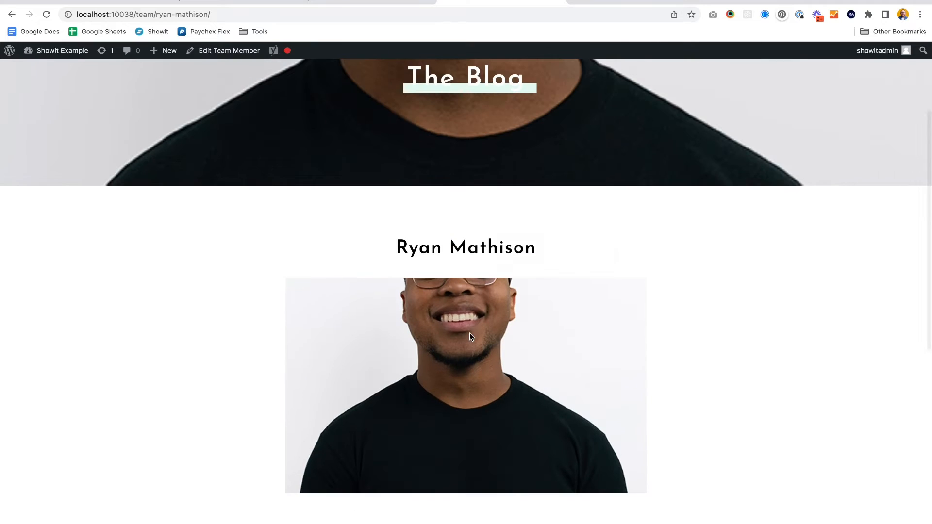
pyautogui.scroll(-4, 470, 334)
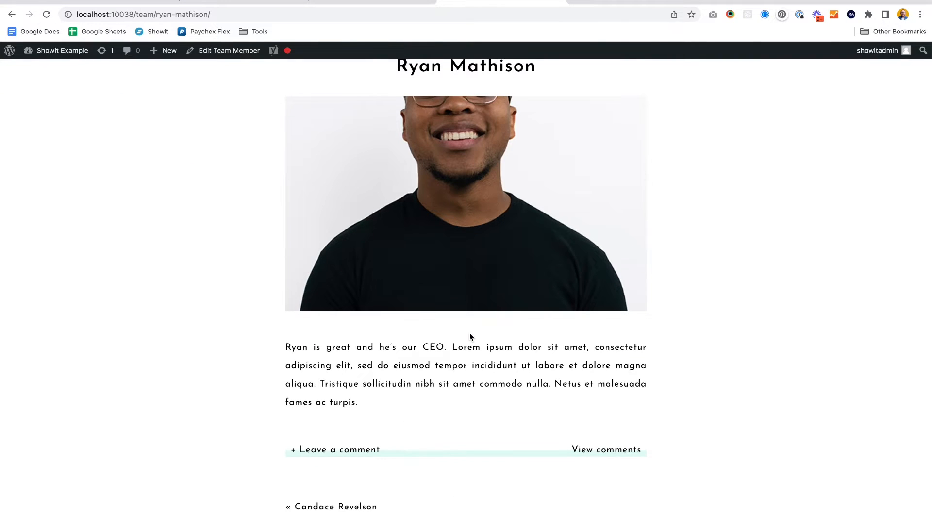
pyautogui.scroll(7, 470, 337)
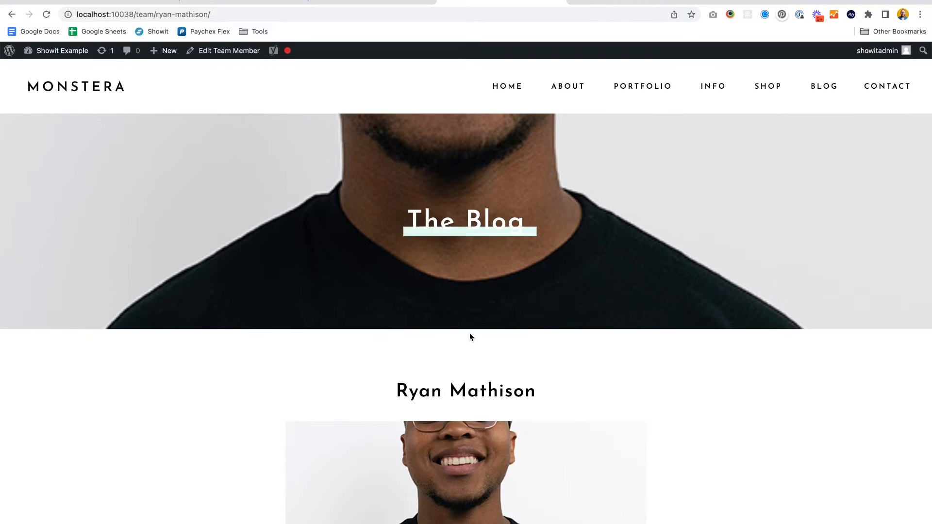
pyautogui.scroll(-2, 470, 337)
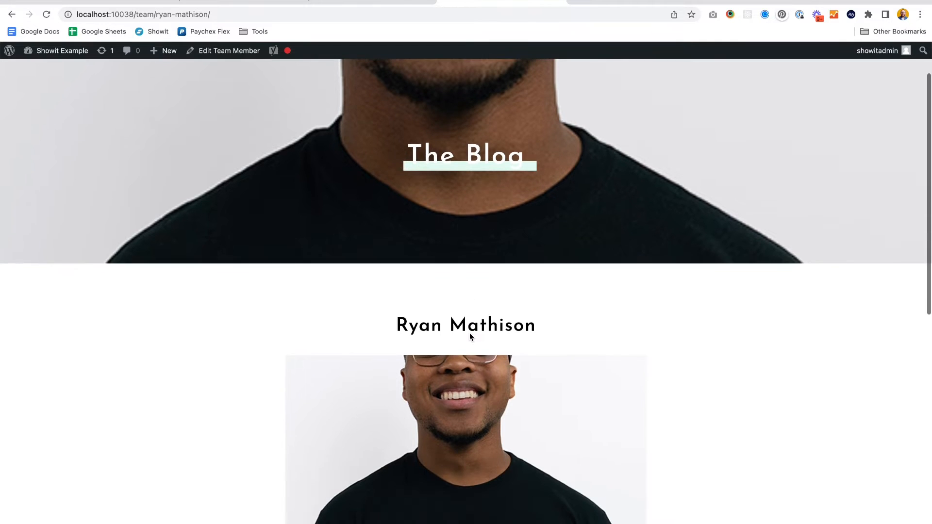
pyautogui.scroll(-2, 470, 334)
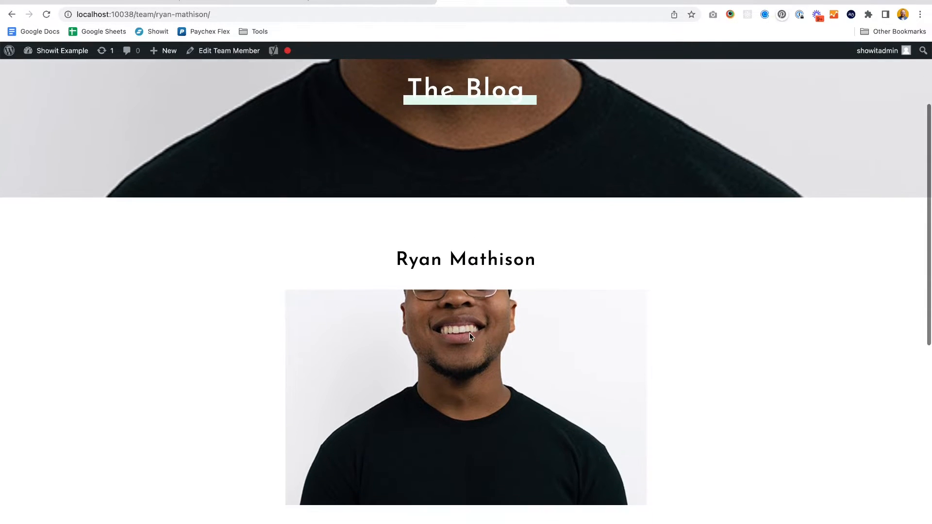
pyautogui.scroll(4, 470, 335)
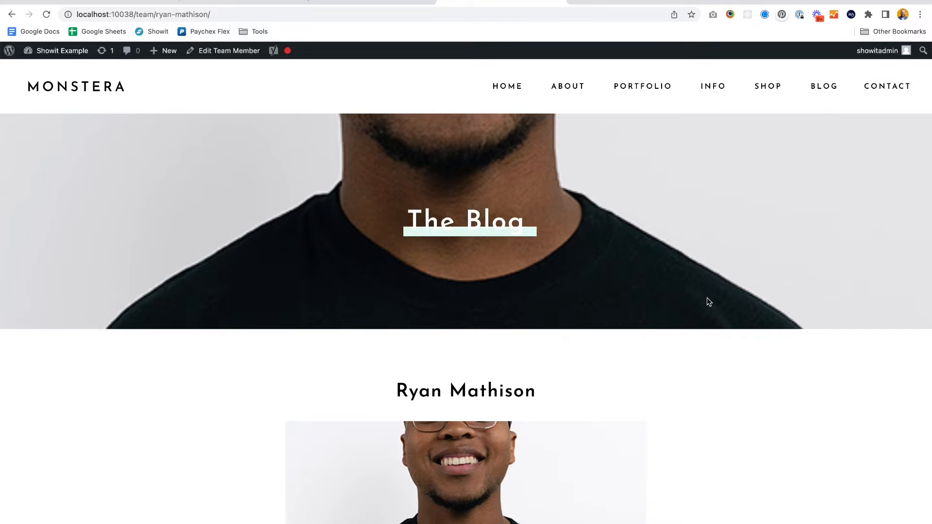
pyautogui.scroll(-3, 708, 301)
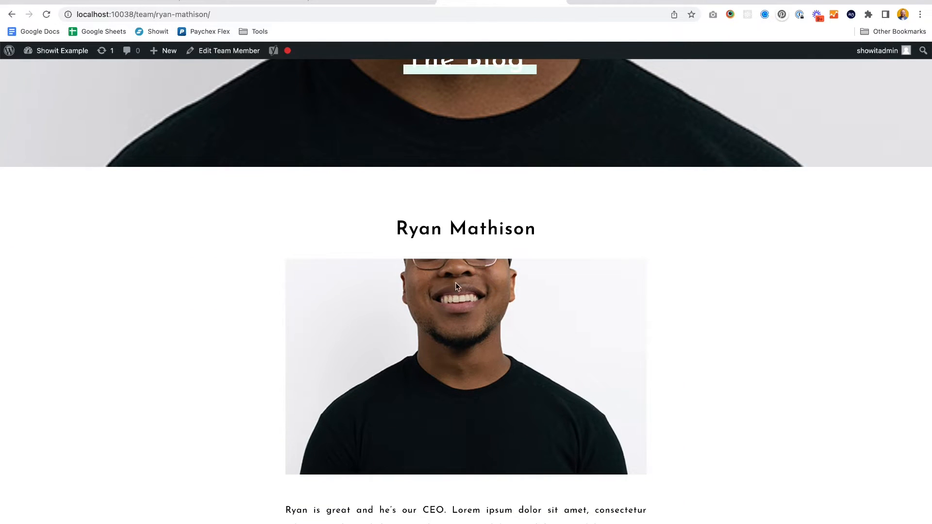
pyautogui.scroll(-5, 512, 296)
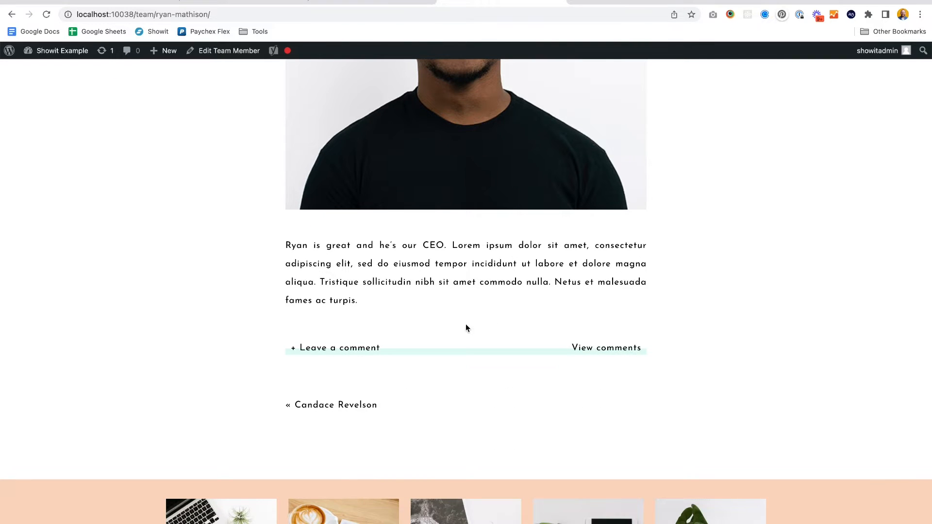
pyautogui.scroll(1, 465, 324)
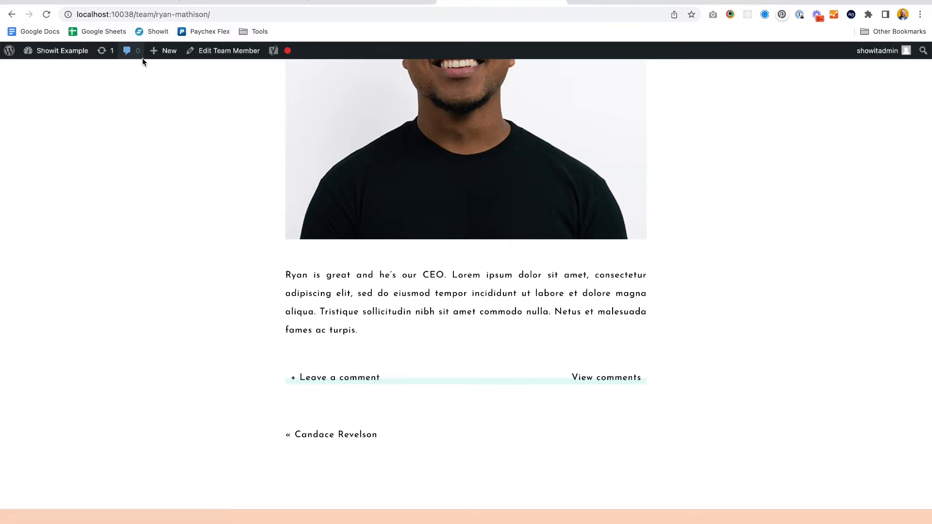
pyautogui.scroll(6, 461, 270)
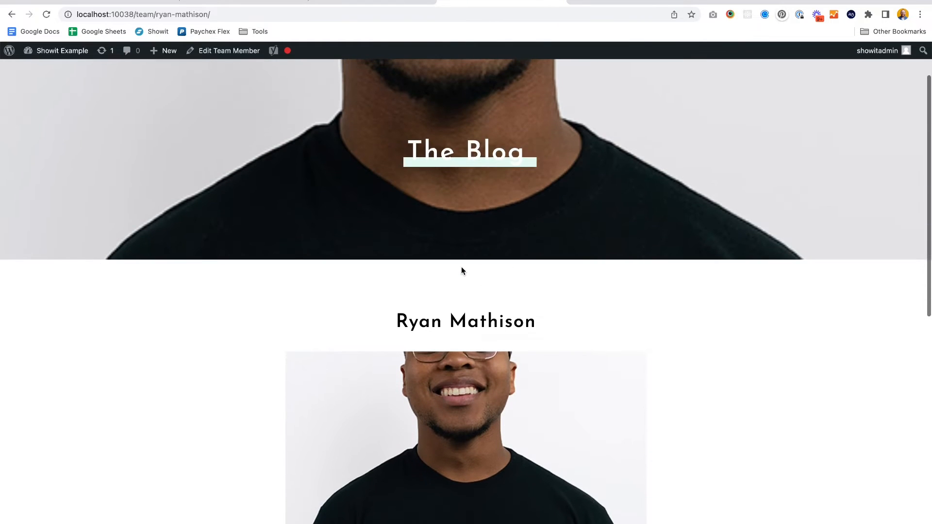
pyautogui.scroll(-3, 462, 270)
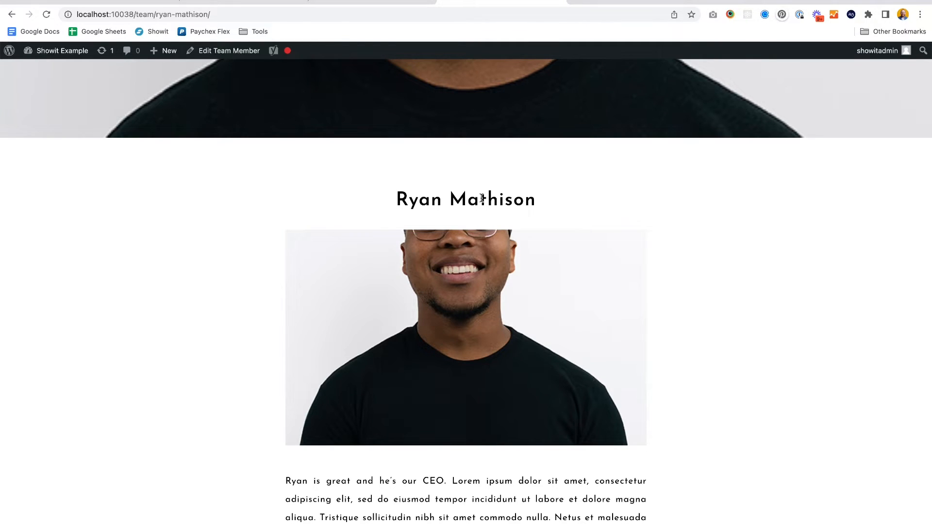
# - Open the Single Post blog template in Showit and review its layout
pyautogui.click(90, 0)
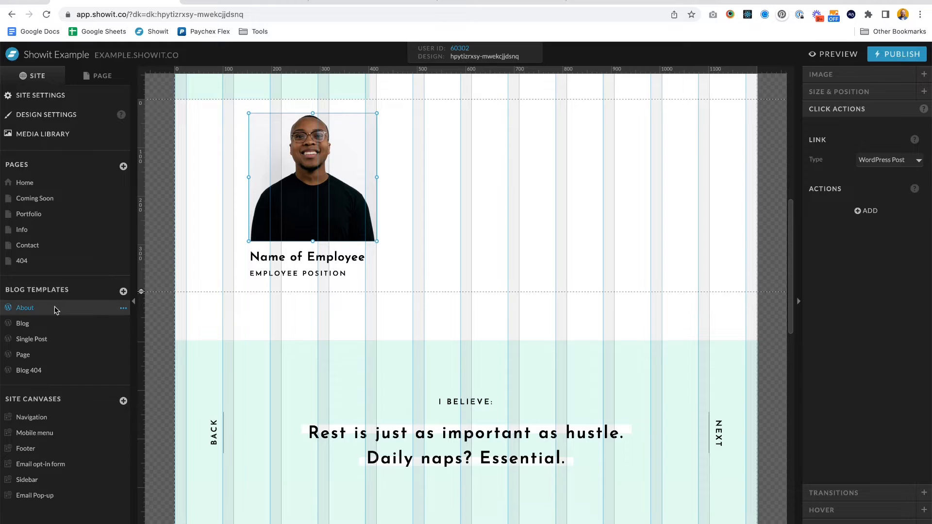
pyautogui.click(37, 340)
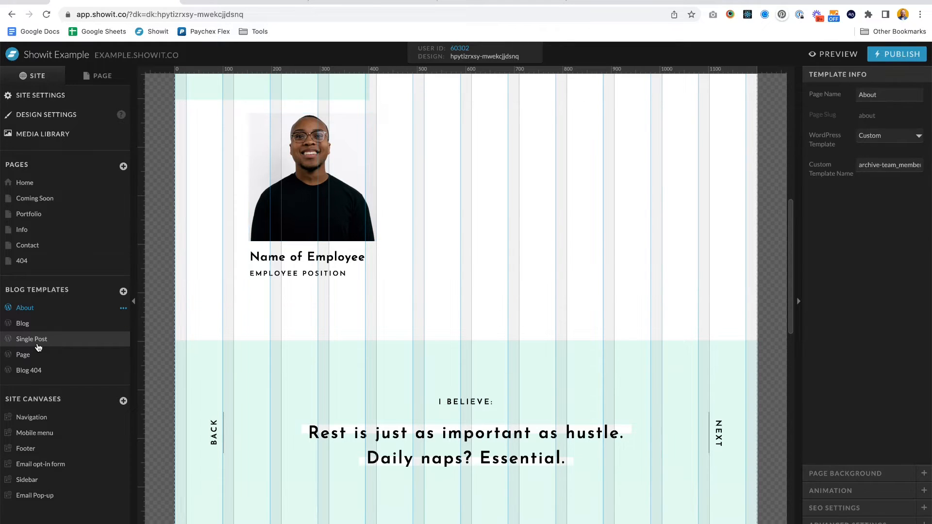
pyautogui.scroll(6, 401, 291)
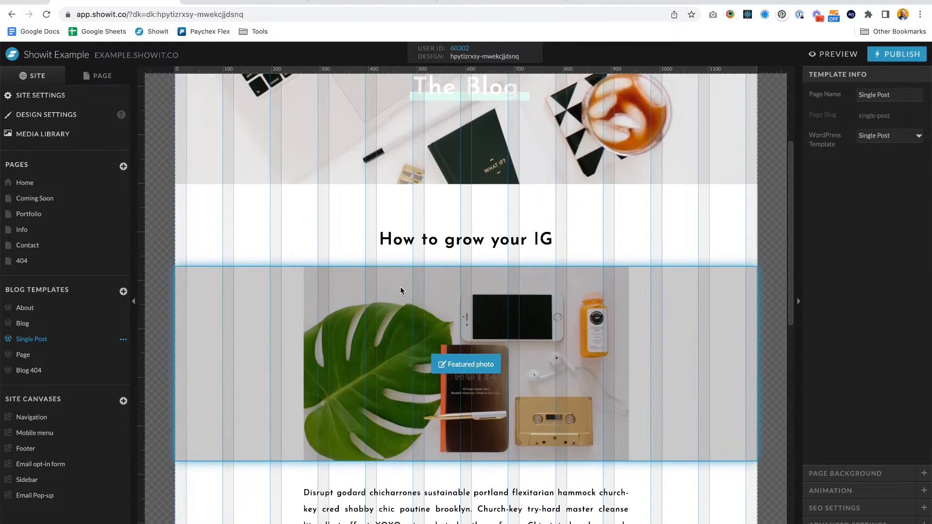
pyautogui.click(490, 4)
pyautogui.scroll(5, 520, 308)
pyautogui.scroll(-5, 520, 307)
pyautogui.scroll(-5, 520, 307)
pyautogui.click(77, 4)
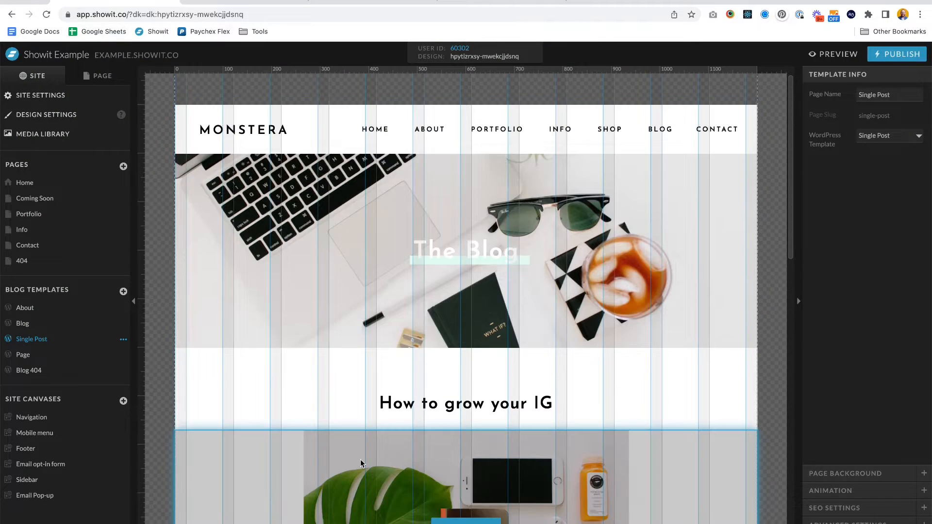
pyautogui.scroll(-9, 337, 406)
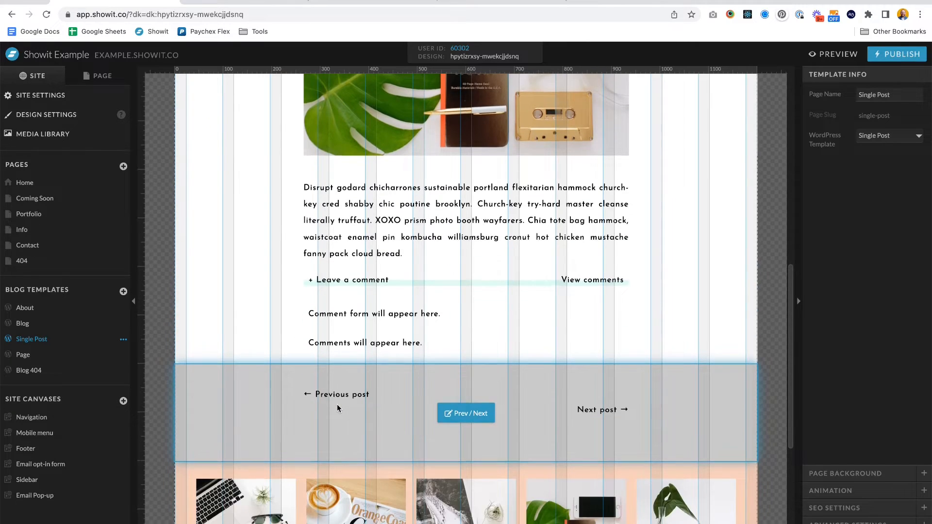
pyautogui.scroll(4, 338, 407)
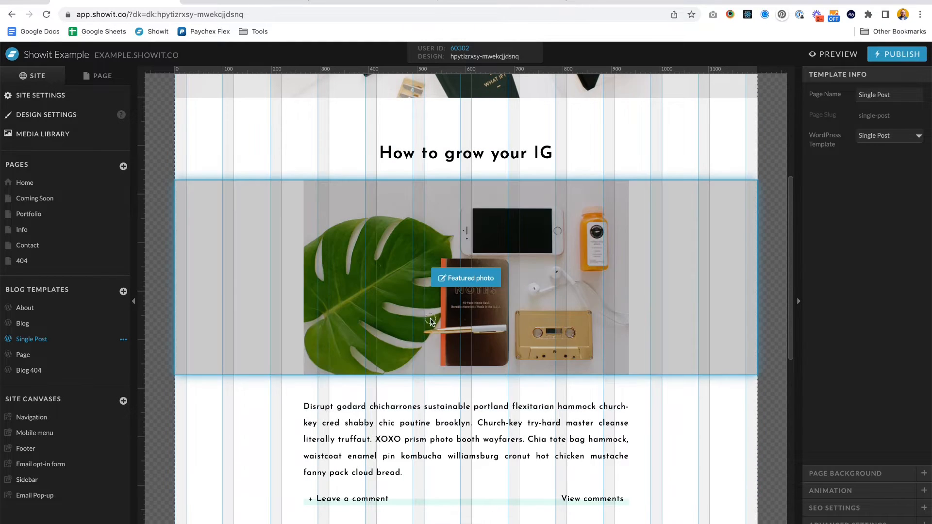
# - Duplicate the Single Post blog template and rename the copy Team Member
pyautogui.click(430, 318)
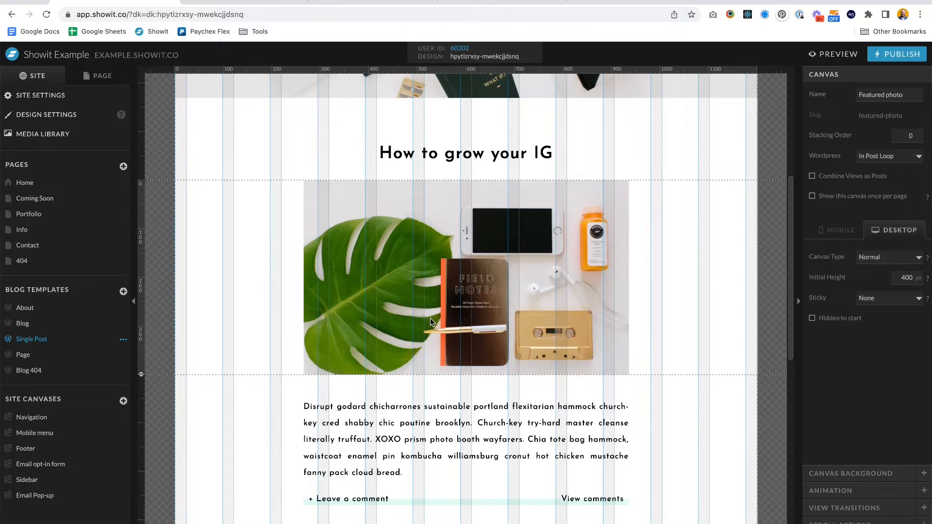
pyautogui.scroll(2, 430, 318)
pyautogui.scroll(2, 431, 319)
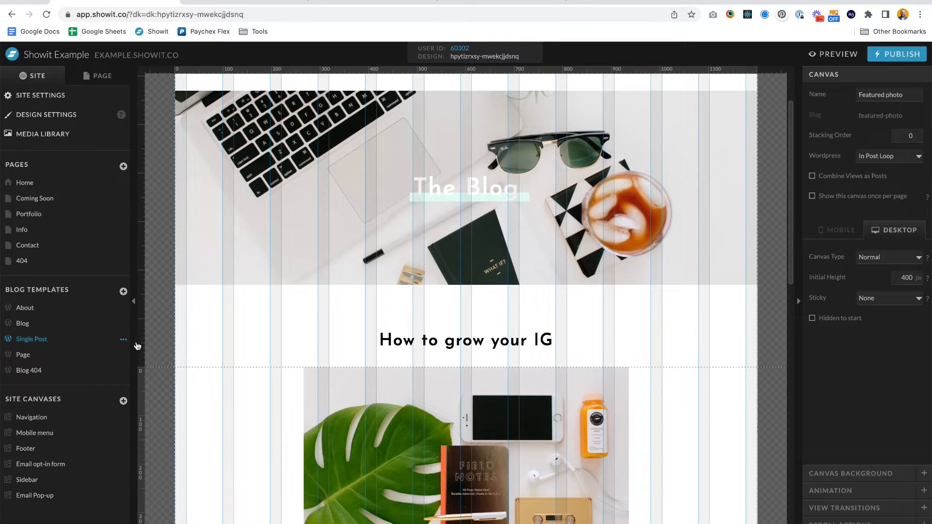
pyautogui.click(124, 341)
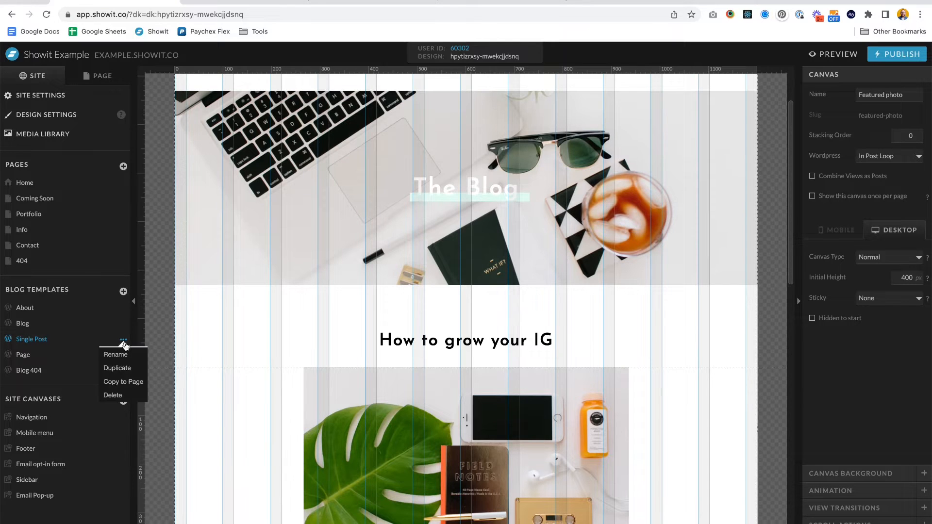
pyautogui.click(116, 371)
pyautogui.moveTo(47, 356); pyautogui.dragTo(44, 318)
pyautogui.doubleClick(32, 326)
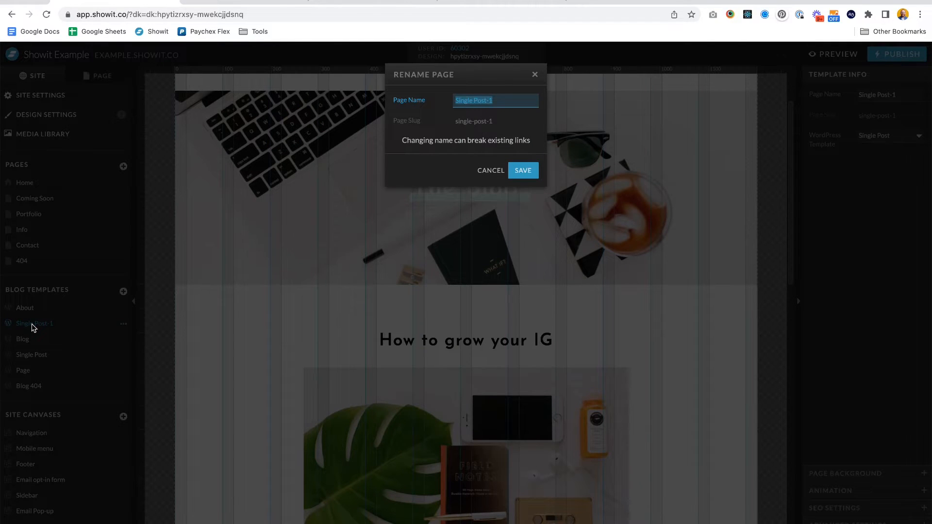
pyautogui.write('Team Member')
pyautogui.click(523, 170)
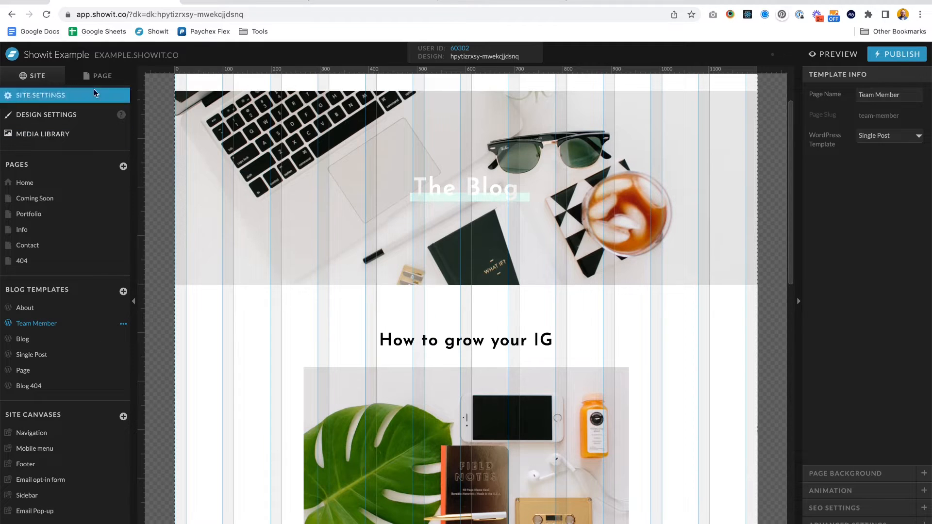
# - Review the About template's custom template name and the Team Member template's canvases and header elements
pyautogui.click(27, 307)
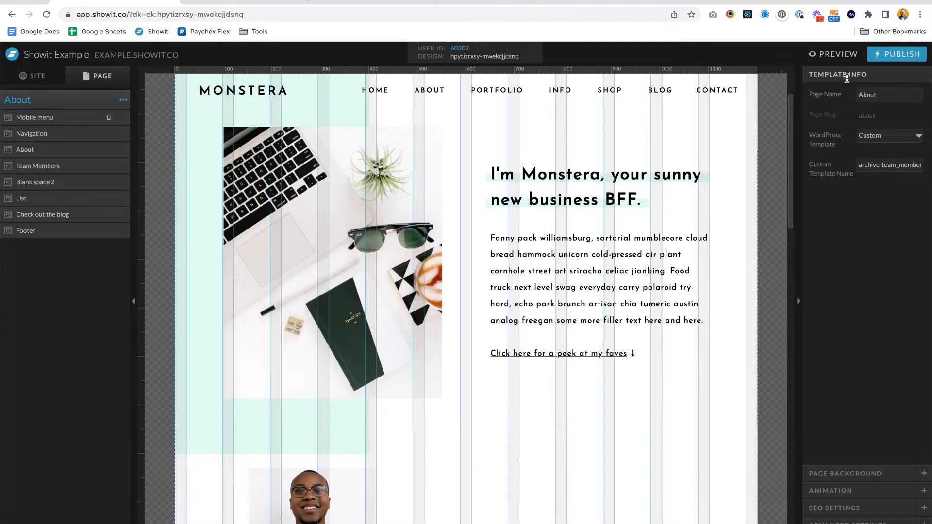
pyautogui.click(29, 83)
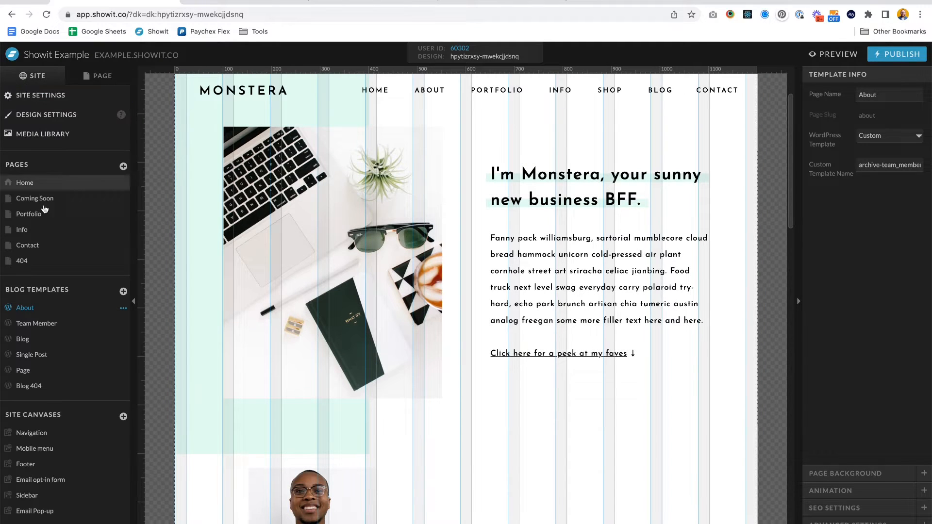
pyautogui.click(43, 323)
pyautogui.click(101, 78)
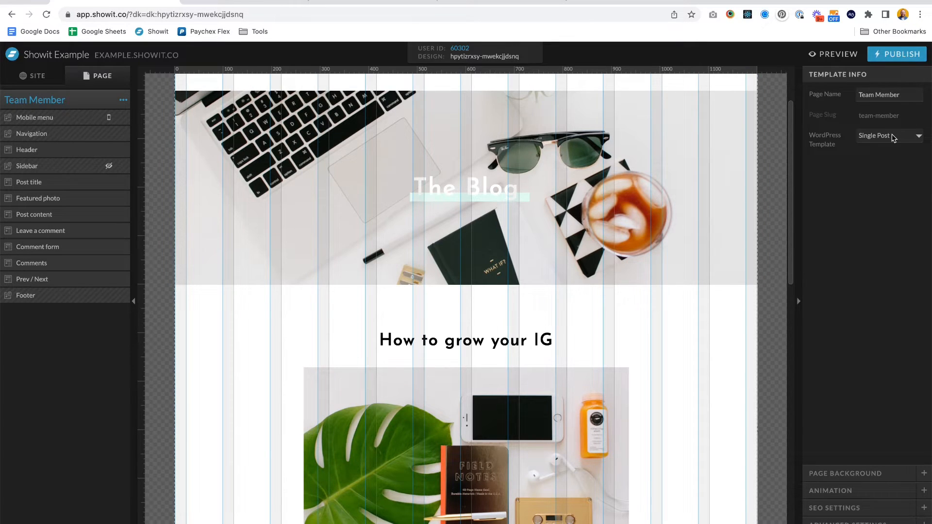
pyautogui.scroll(2, 165, 192)
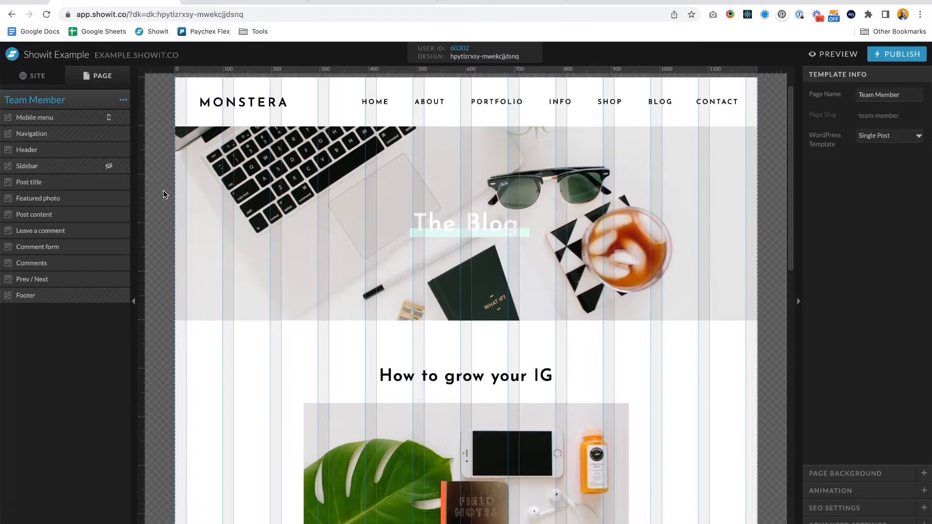
pyautogui.scroll(2, 163, 191)
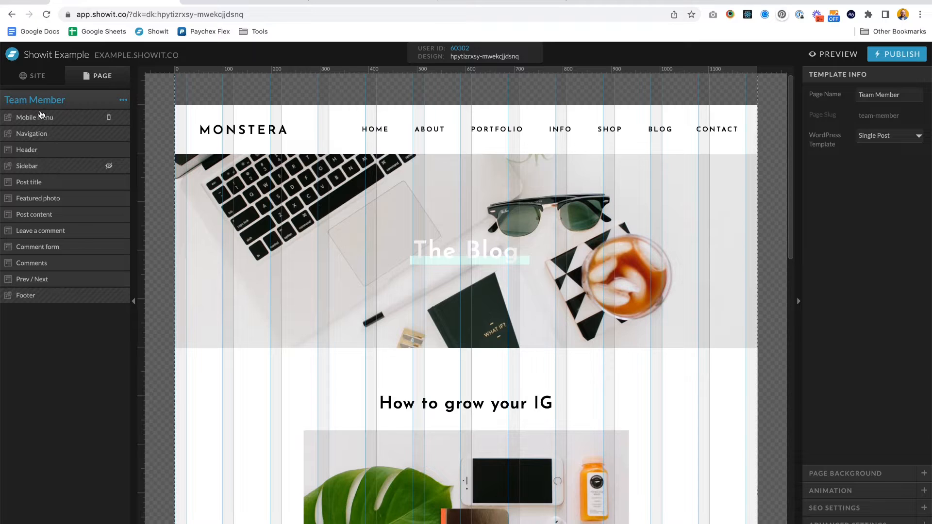
pyautogui.click(88, 152)
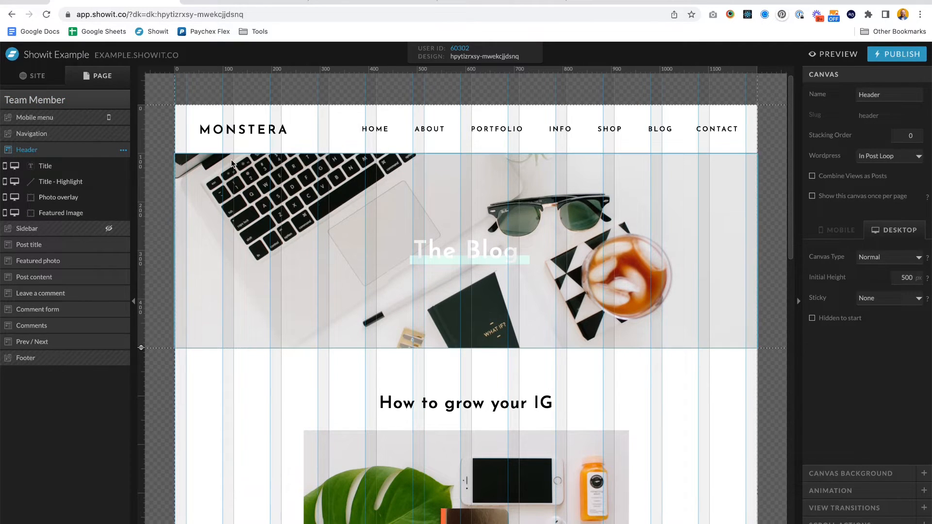
pyautogui.click(103, 182)
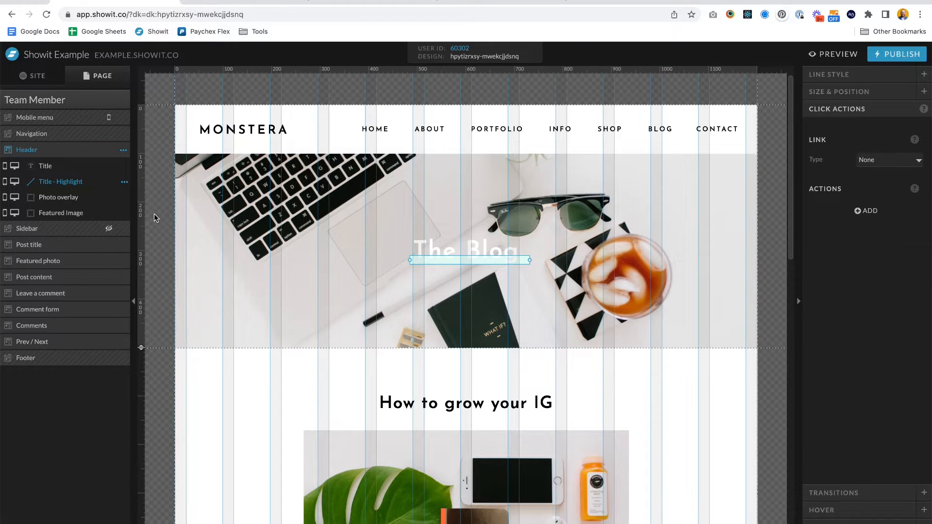
pyautogui.click(87, 101)
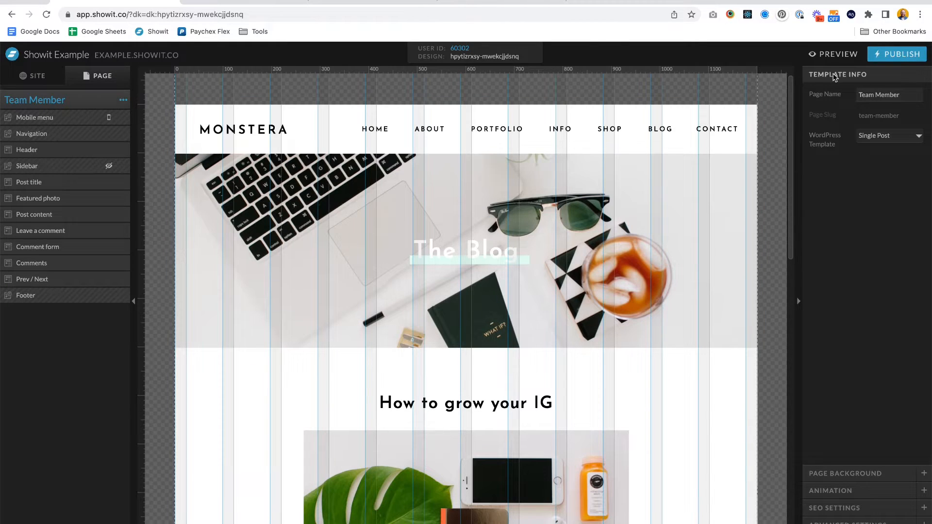
# - Set the Team Member template's WordPress template to Custom and select the postname part of its custom template name
pyautogui.click(897, 138)
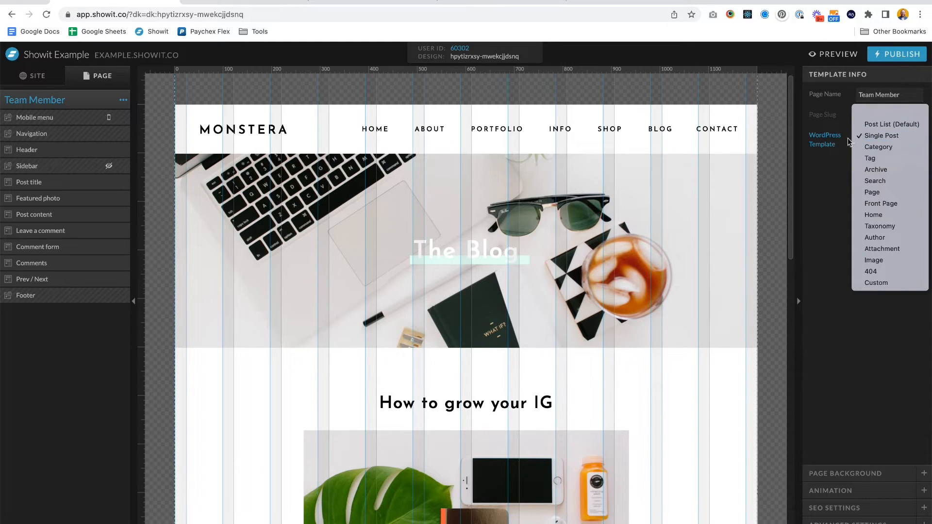
pyautogui.click(879, 283)
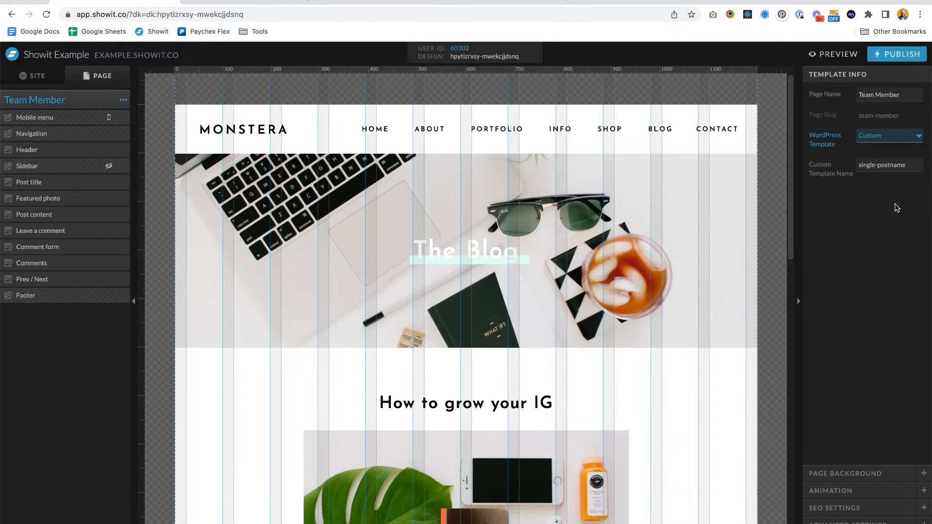
pyautogui.click(878, 165)
pyautogui.moveTo(878, 165); pyautogui.dragTo(928, 166)
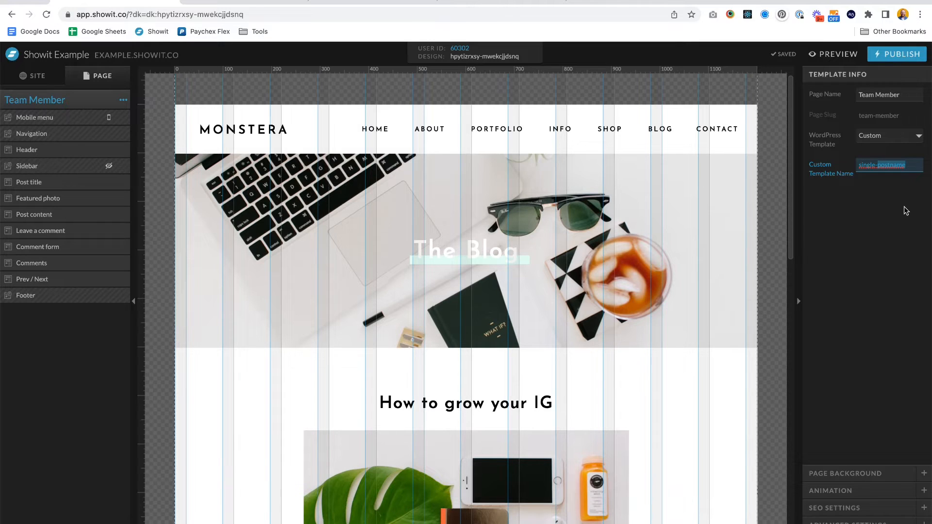
# - Copy the team_members post type slug from CPT UI and use it to set the custom template name to single-team_members
pyautogui.click(251, 5)
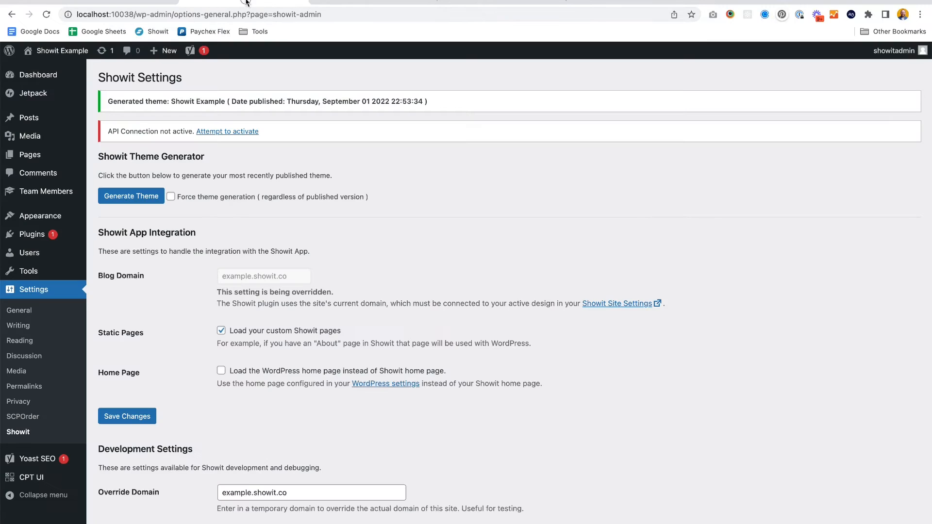
pyautogui.click(35, 478)
pyautogui.click(219, 101)
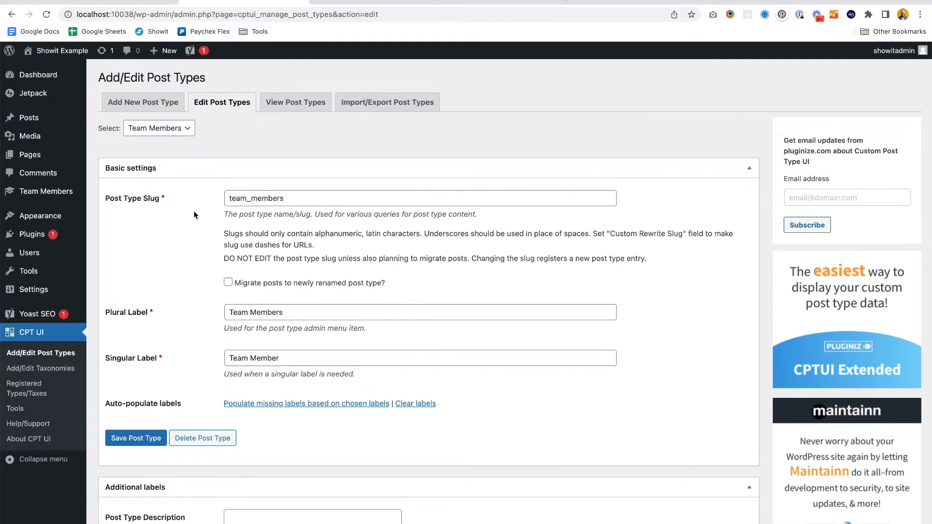
pyautogui.doubleClick(253, 201)
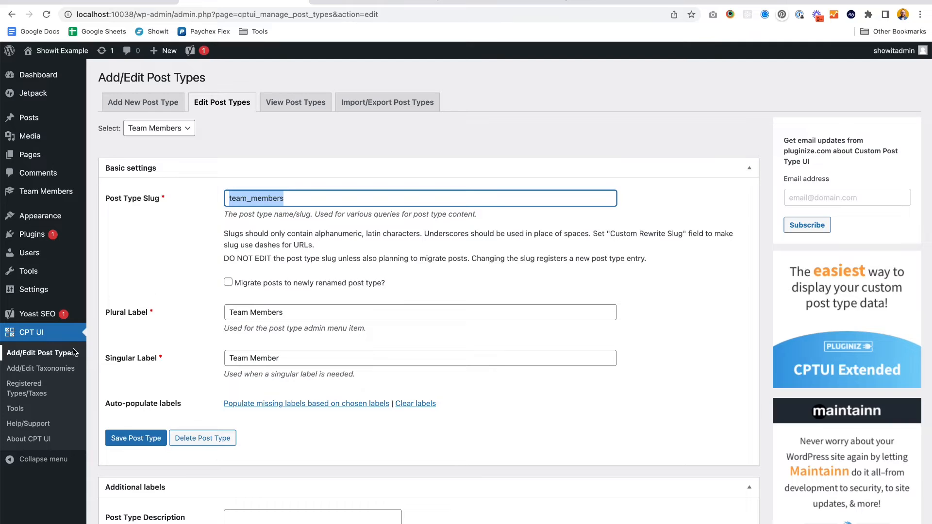
pyautogui.click(180, 128)
pyautogui.click(179, 128)
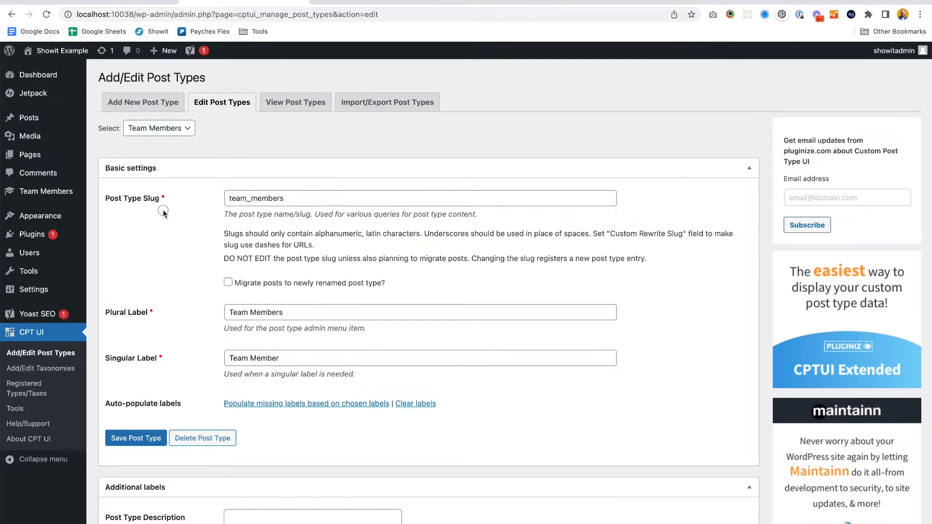
pyautogui.doubleClick(261, 198)
pyautogui.hotkey('ctrl', 'c')
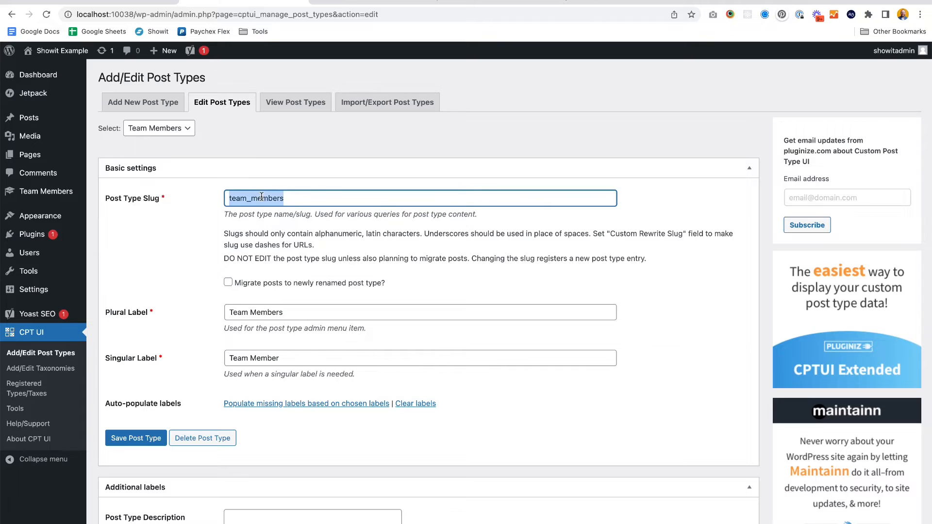
pyautogui.click(115, 1)
pyautogui.hotkey('ctrl', 'v')
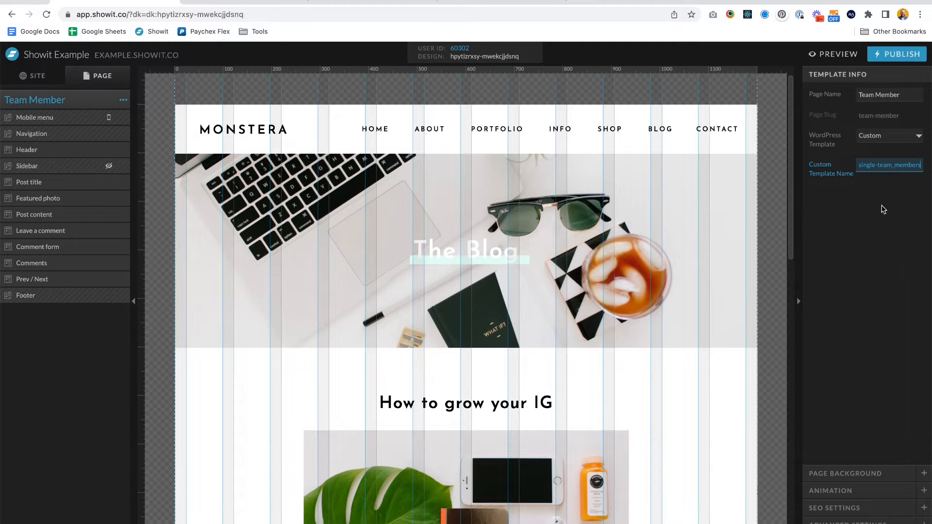
pyautogui.click(867, 229)
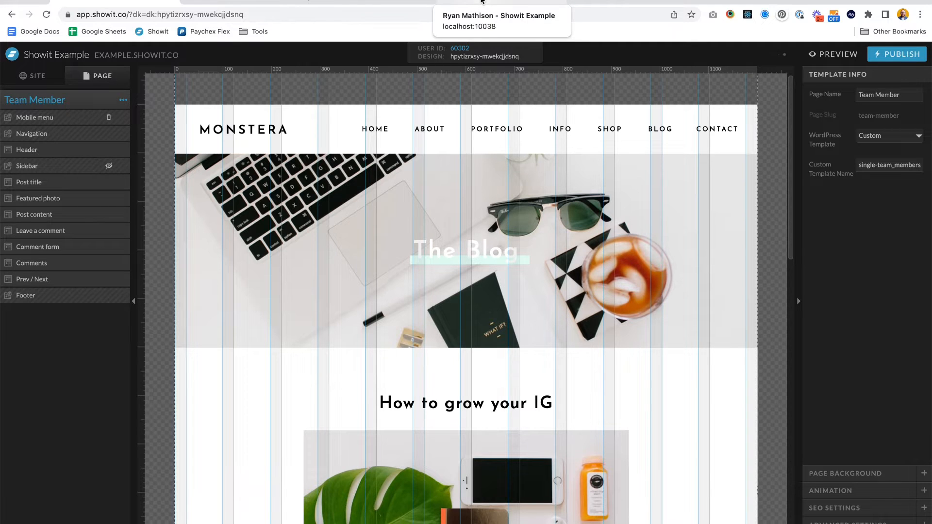
# - Publish the Showit site
pyautogui.click(904, 54)
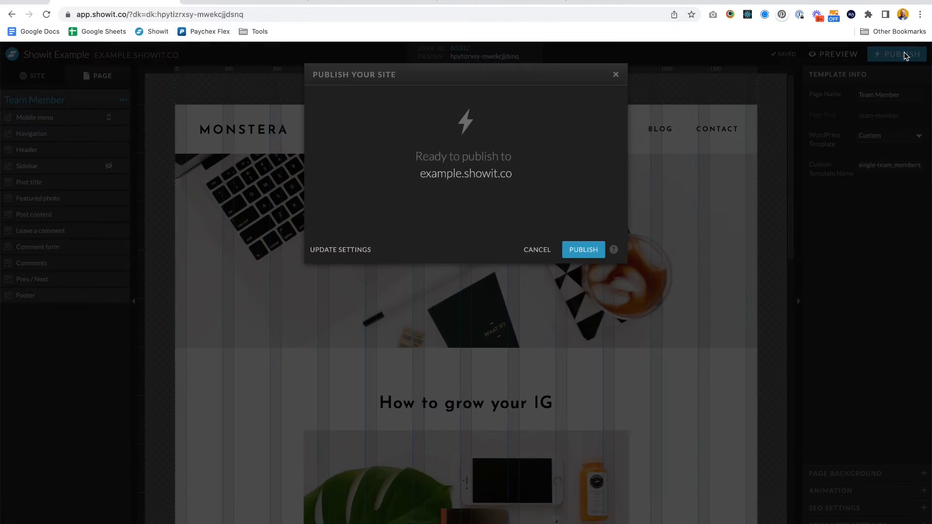
pyautogui.click(586, 248)
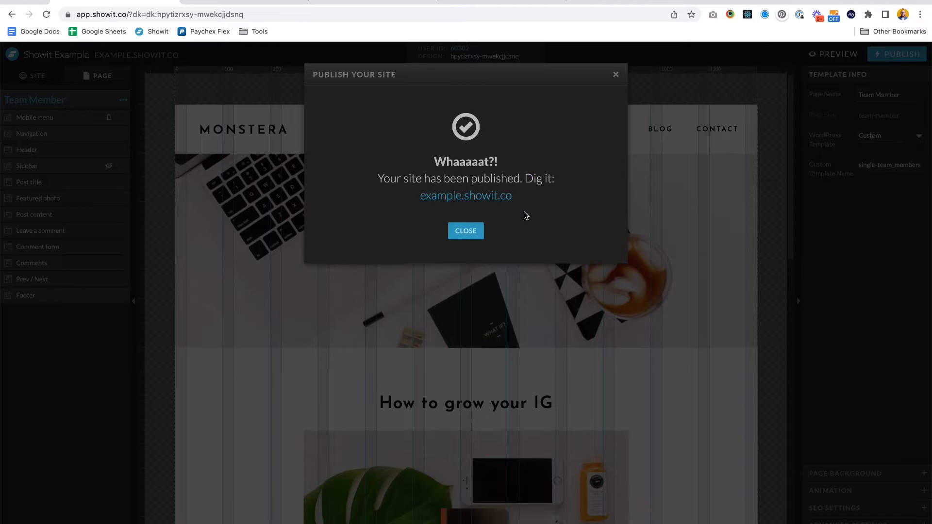
pyautogui.click(466, 231)
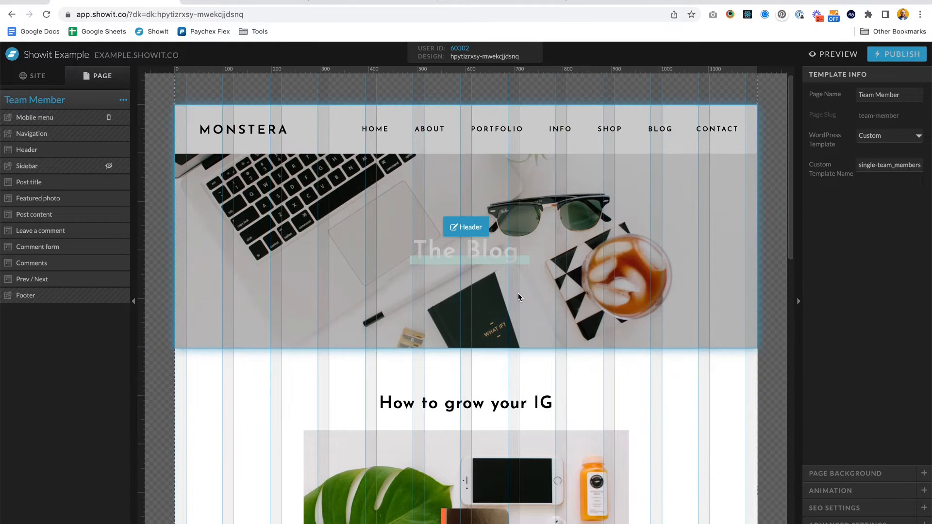
# - Delete the Header and Post title canvases from the Team Member template
pyautogui.click(519, 298)
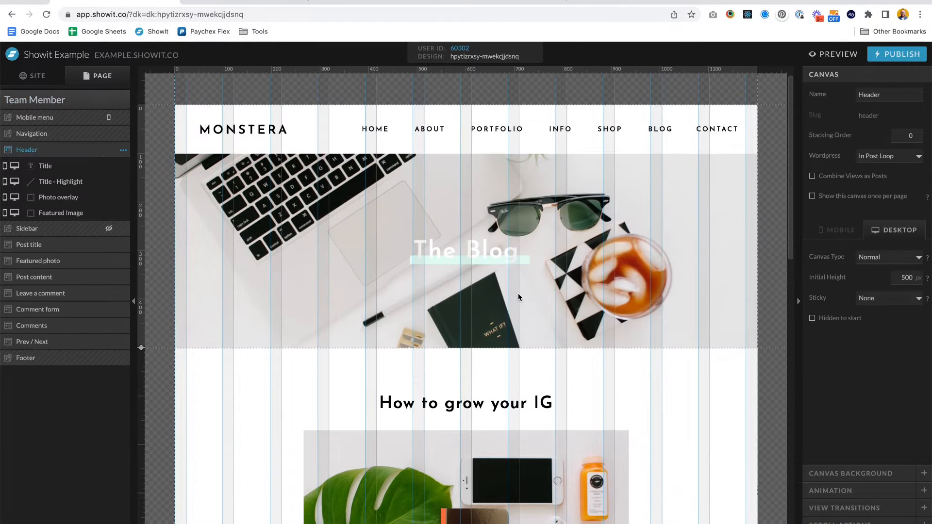
pyautogui.click(123, 150)
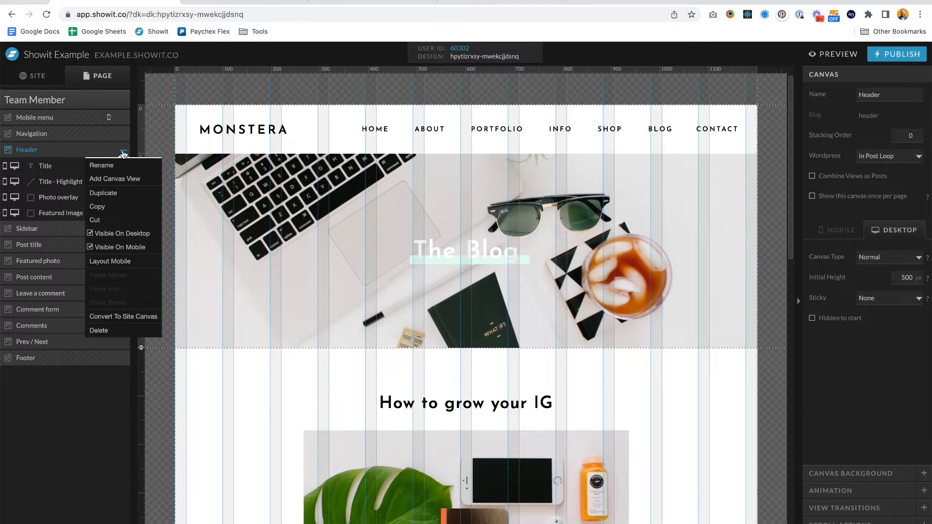
pyautogui.click(99, 330)
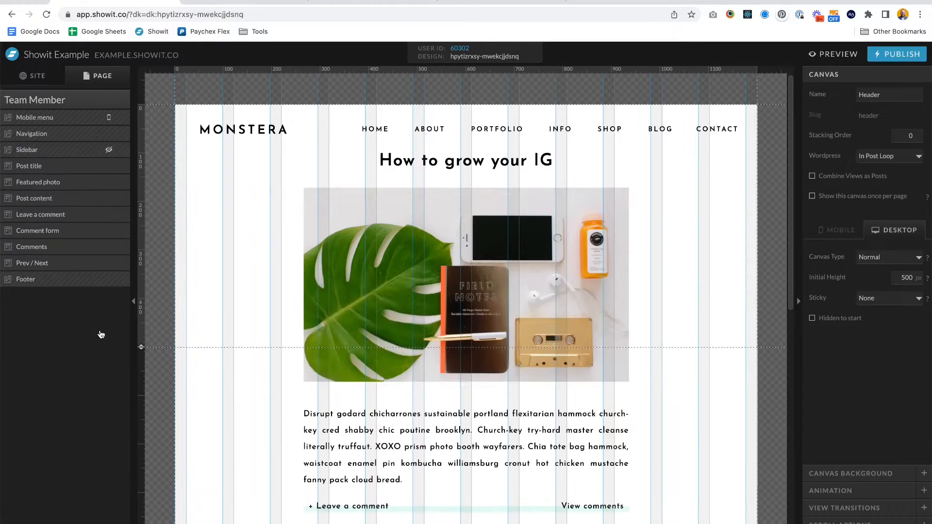
pyautogui.click(416, 169)
pyautogui.click(416, 169)
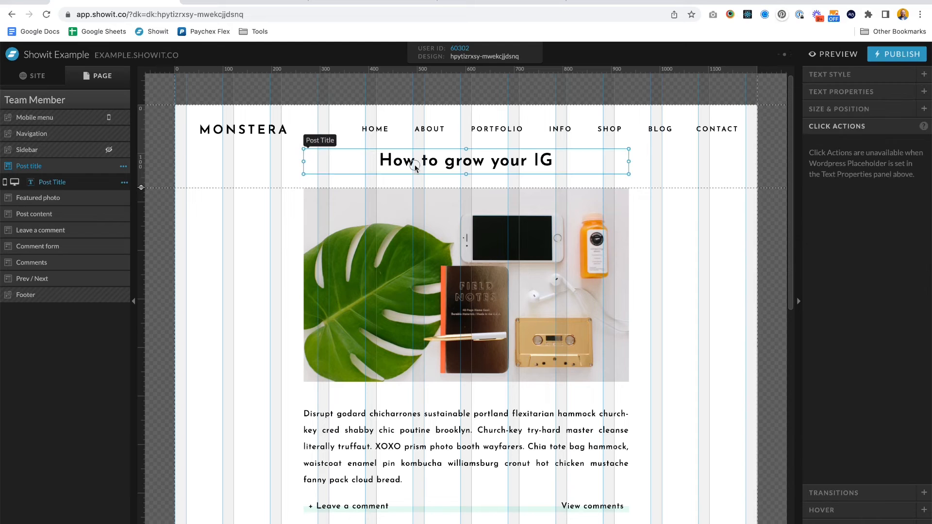
pyautogui.click(123, 166)
pyautogui.click(108, 346)
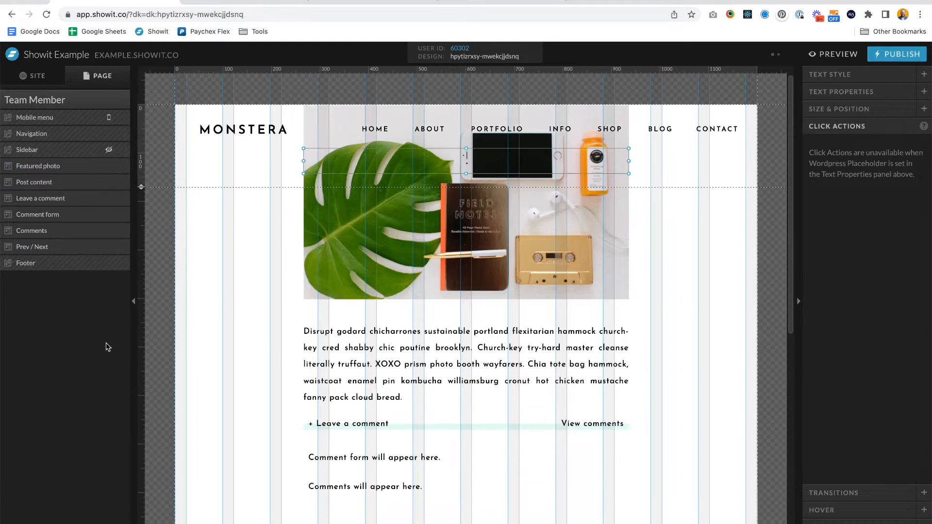
# - Make the Featured photo canvas taller and move the featured image left, narrowing it to about 416 × 400 px
pyautogui.click(287, 241)
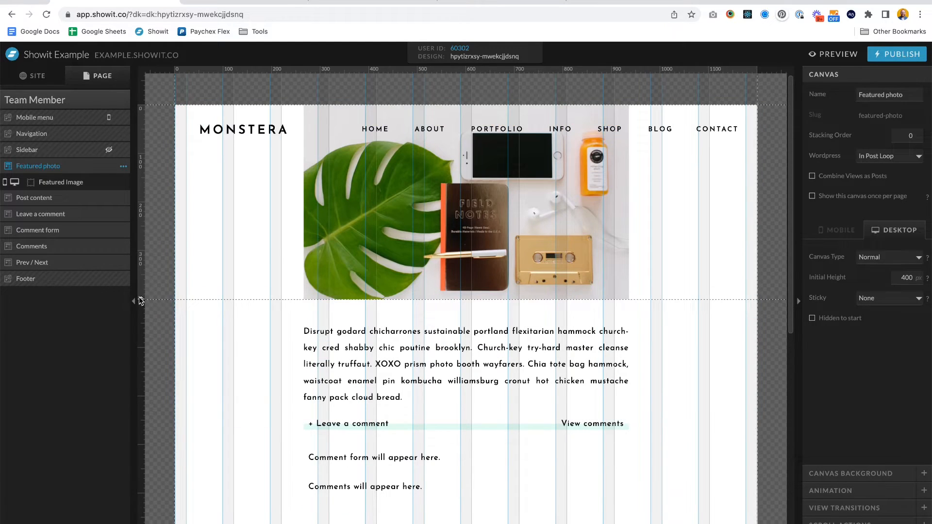
pyautogui.moveTo(139, 300); pyautogui.dragTo(141, 405)
pyautogui.click(462, 252)
pyautogui.moveTo(500, 241); pyautogui.dragTo(420, 320)
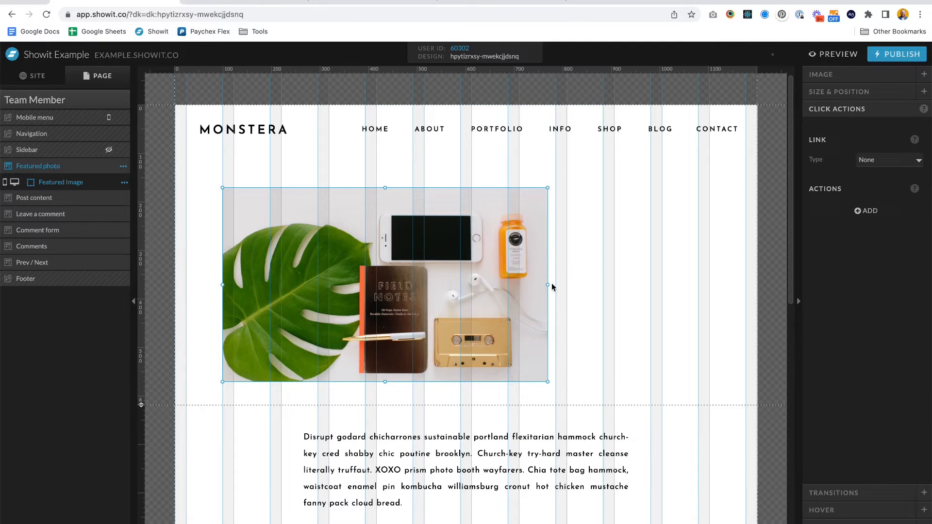
pyautogui.moveTo(548, 289); pyautogui.dragTo(426, 287)
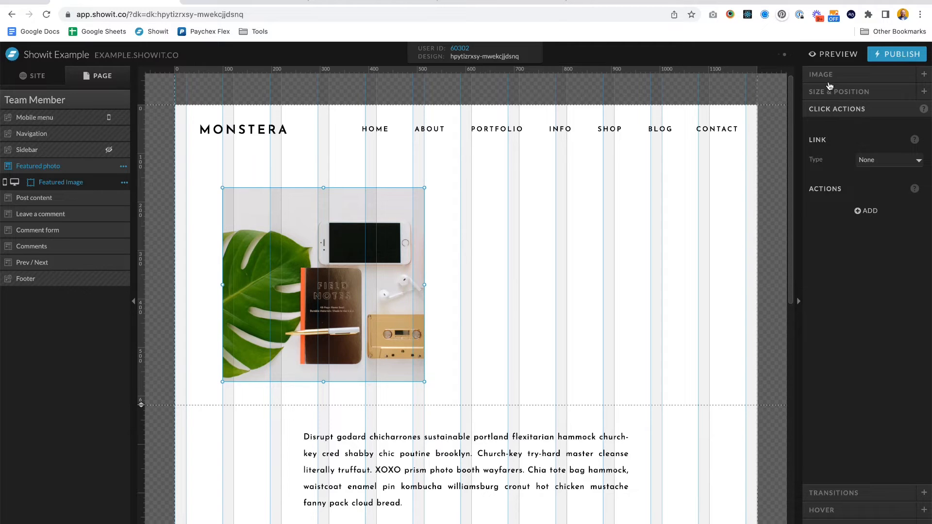
pyautogui.click(829, 81)
pyautogui.click(827, 460)
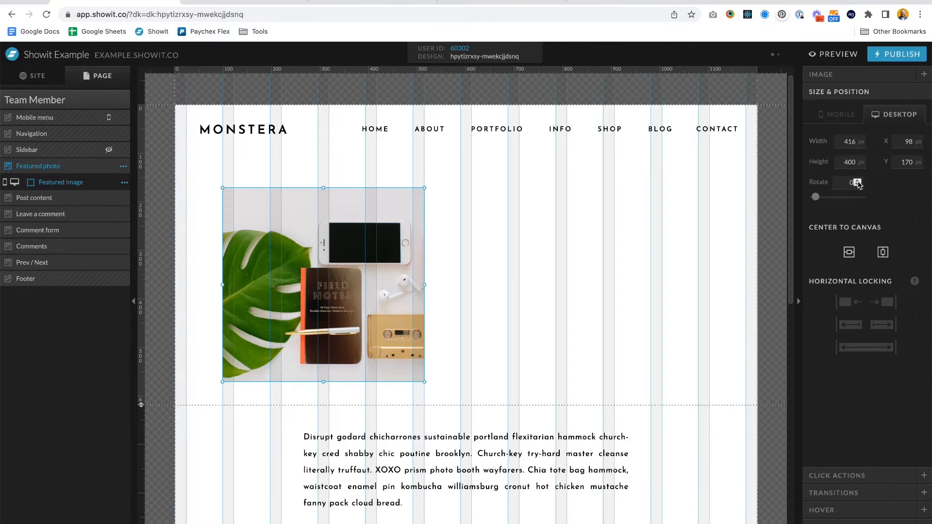
# - Set the featured image's width to 400 px
pyautogui.click(846, 144)
pyautogui.write('400')
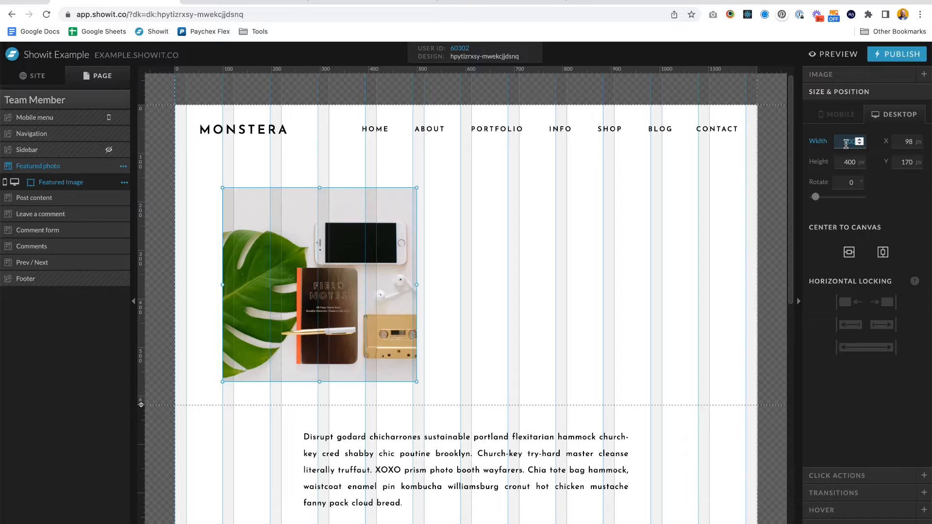
pyautogui.press('Tab')
pyautogui.click(450, 351)
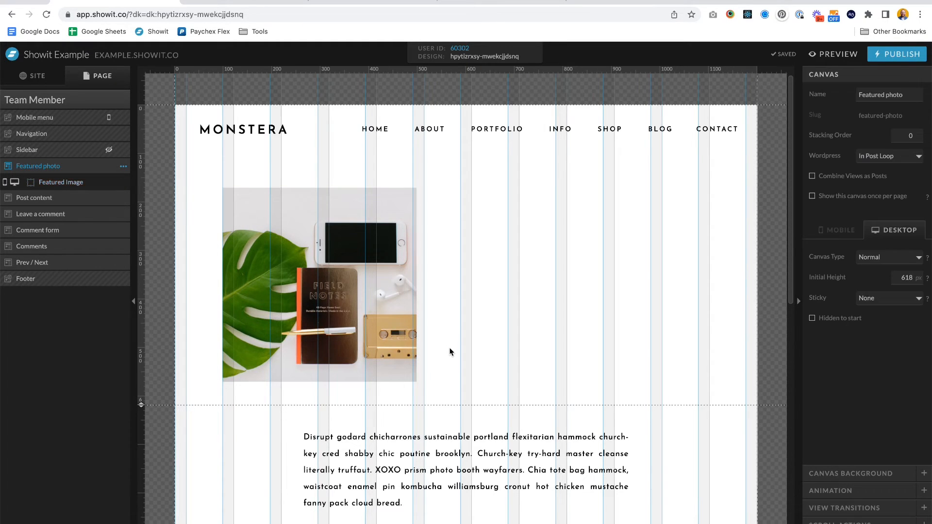
# - Move the post content text into the Featured photo canvas beside the featured image, and shift both slightly left
pyautogui.click(376, 449)
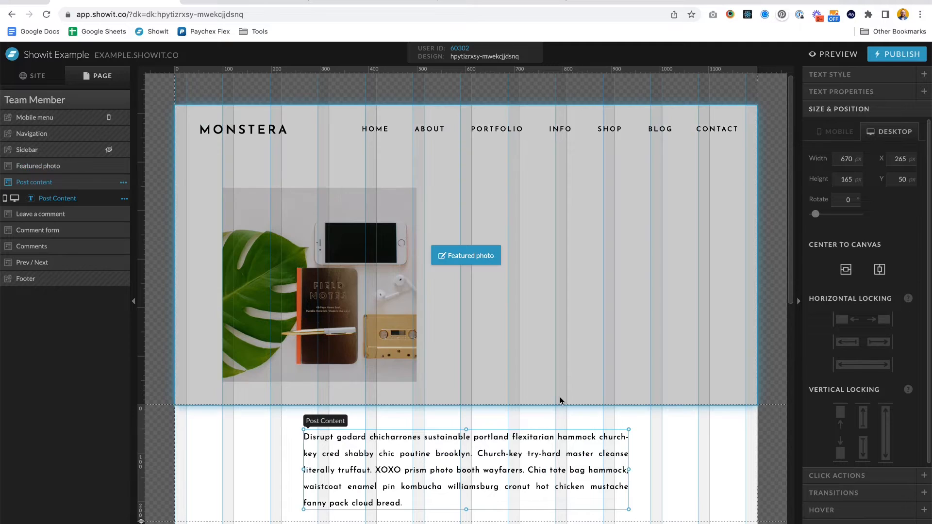
pyautogui.hotkey('ctrl', 'x')
pyautogui.click(562, 311)
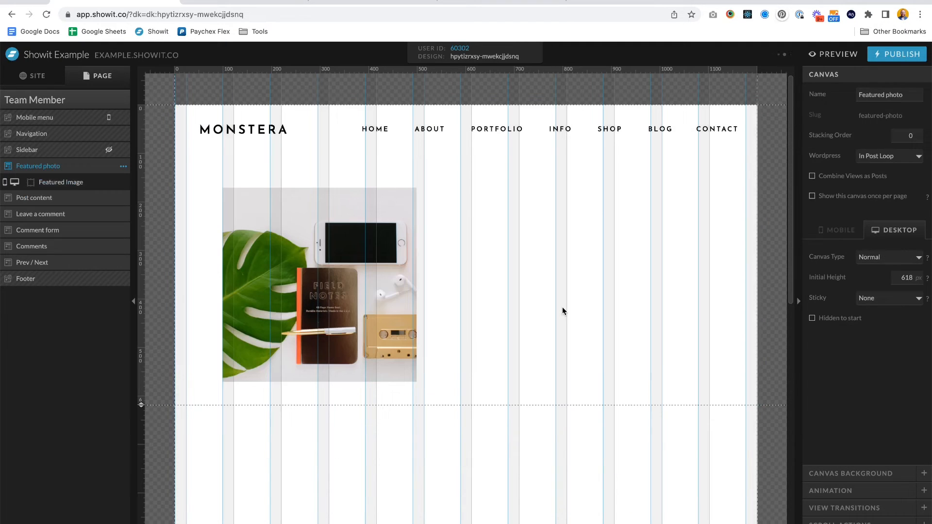
pyautogui.hotkey('ctrl', 'v')
pyautogui.moveTo(476, 189); pyautogui.dragTo(593, 323)
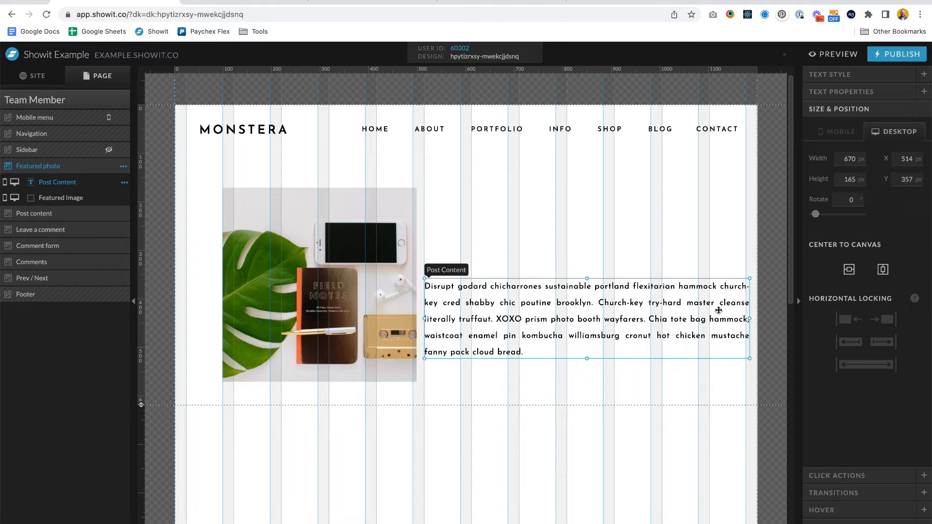
pyautogui.moveTo(339, 281); pyautogui.dragTo(315, 277)
pyautogui.moveTo(566, 303); pyautogui.dragTo(553, 303)
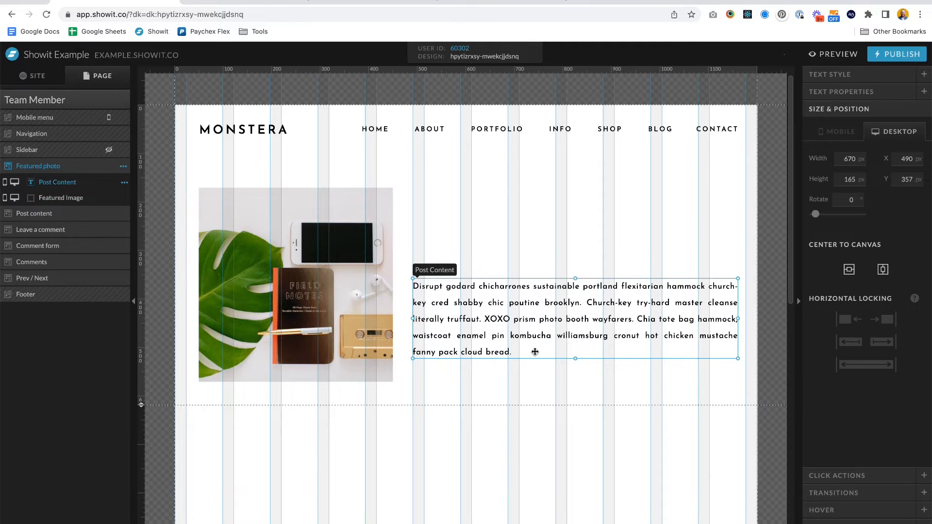
# - Delete the empty Post content canvas and the Leave a comment canvas
pyautogui.click(349, 446)
pyautogui.click(124, 186)
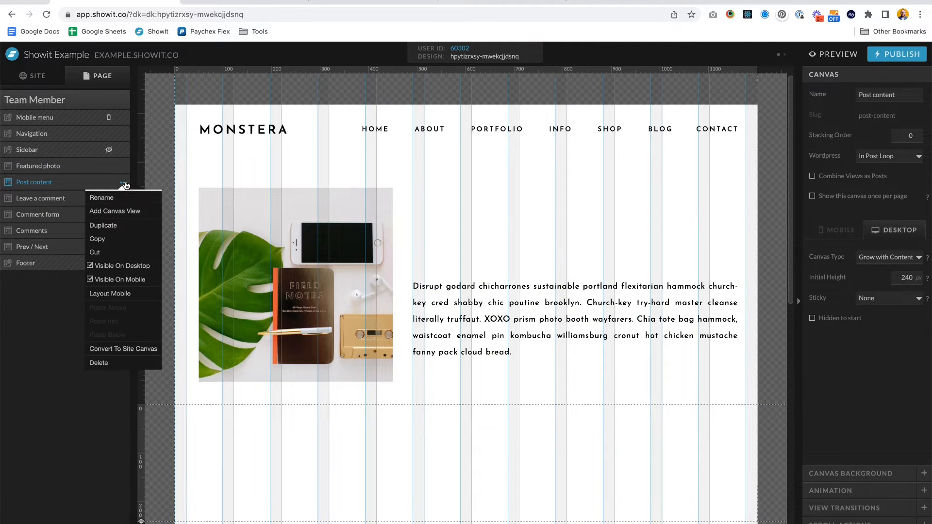
pyautogui.click(100, 363)
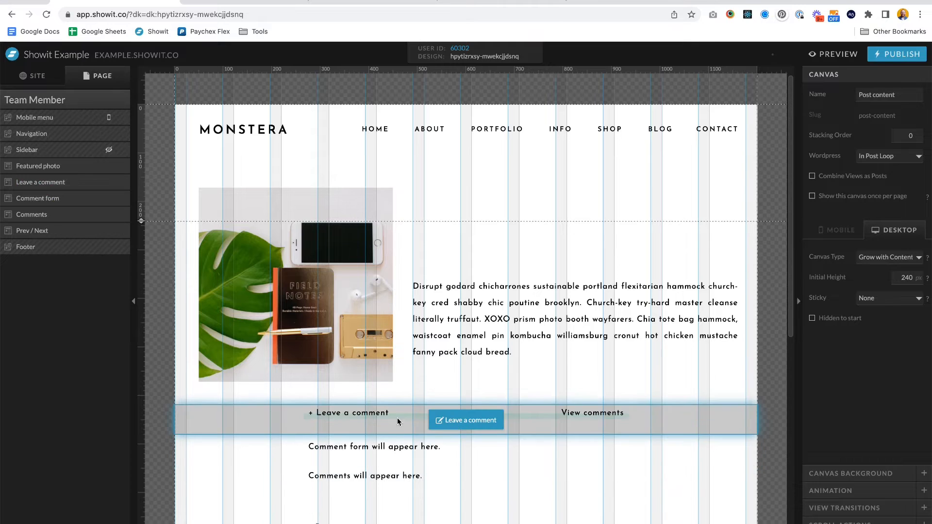
pyautogui.click(422, 418)
pyautogui.click(124, 185)
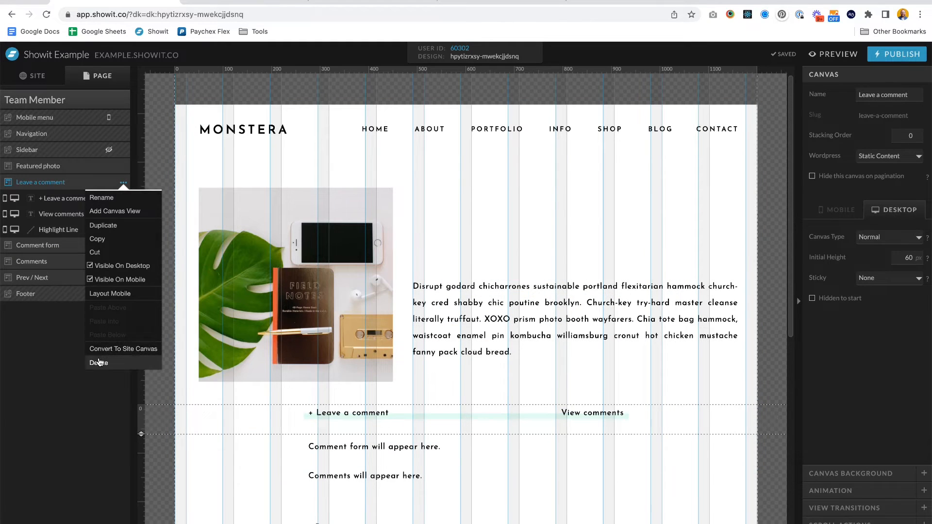
pyautogui.click(100, 364)
# - Delete the Comment form and Comments canvases
pyautogui.click(124, 187)
pyautogui.click(123, 187)
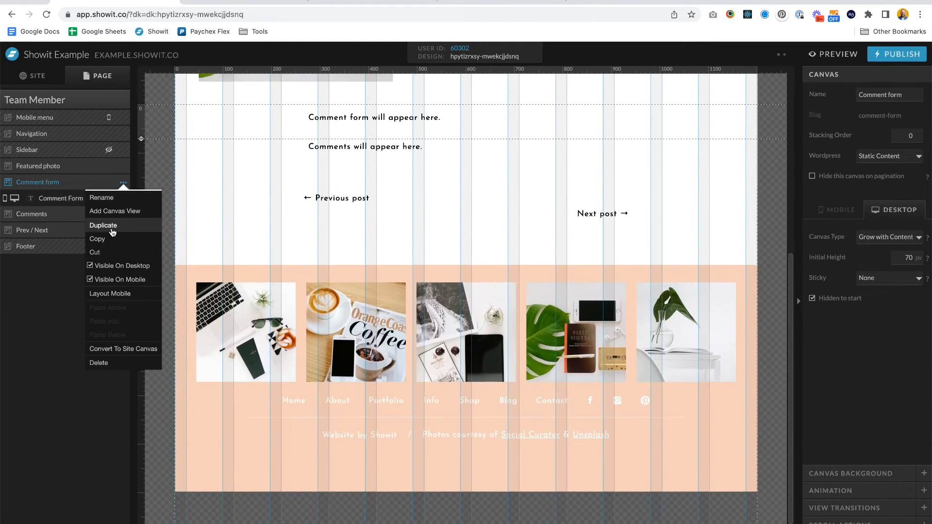
pyautogui.click(115, 364)
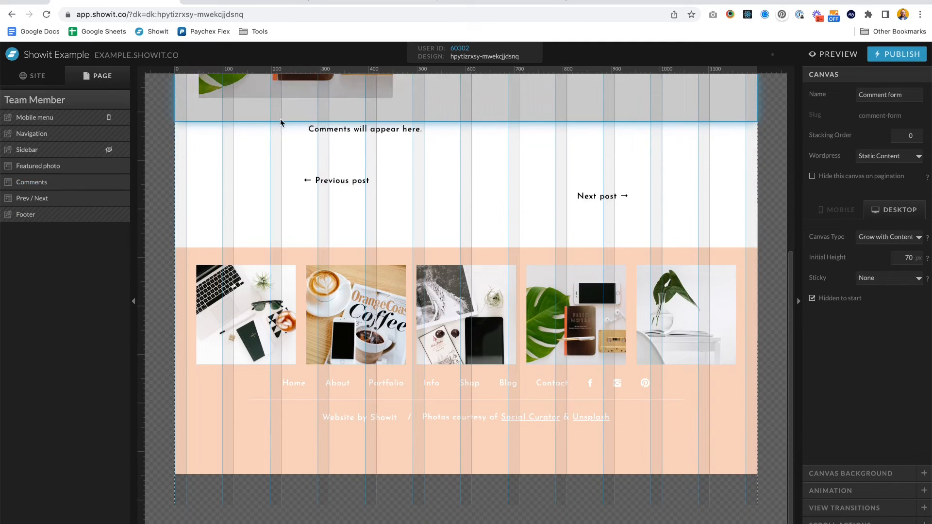
pyautogui.click(265, 134)
pyautogui.click(124, 183)
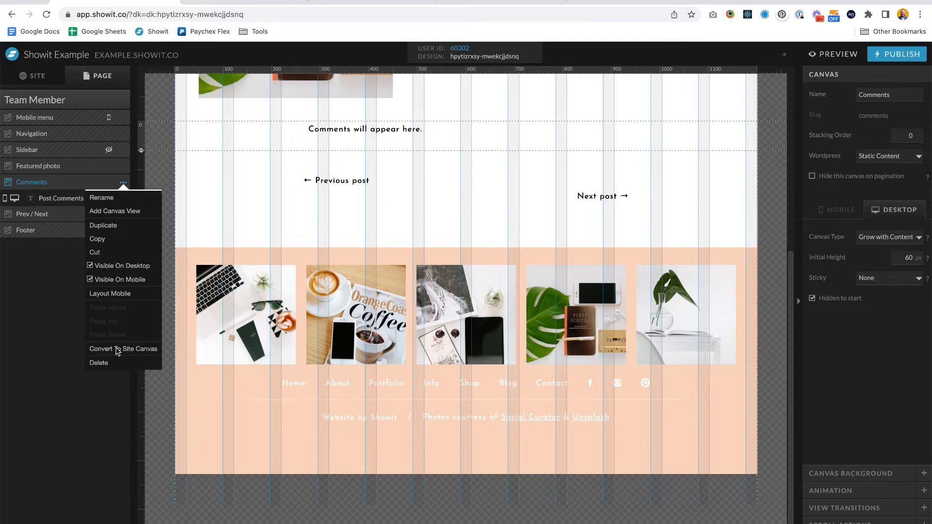
pyautogui.click(100, 364)
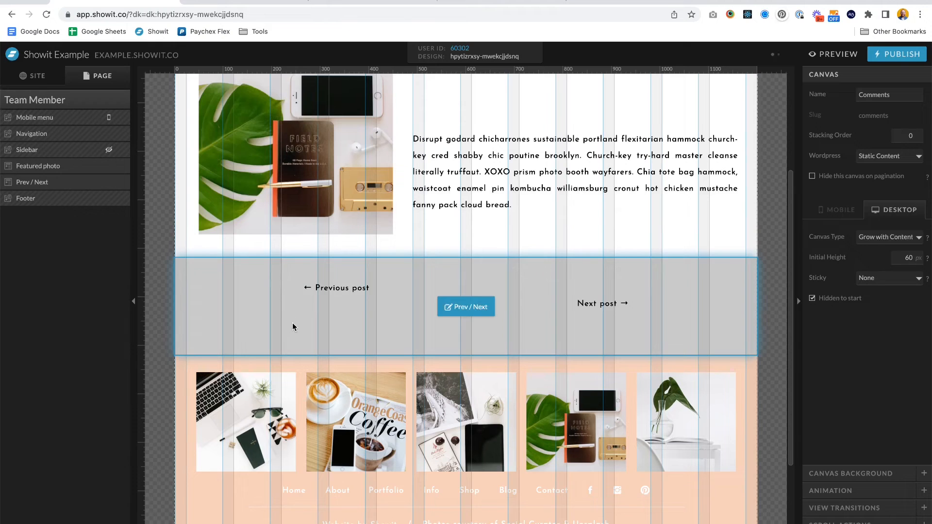
# - Inspect the Prev/Next link elements and the featured image's settings
pyautogui.click(290, 322)
pyautogui.click(318, 290)
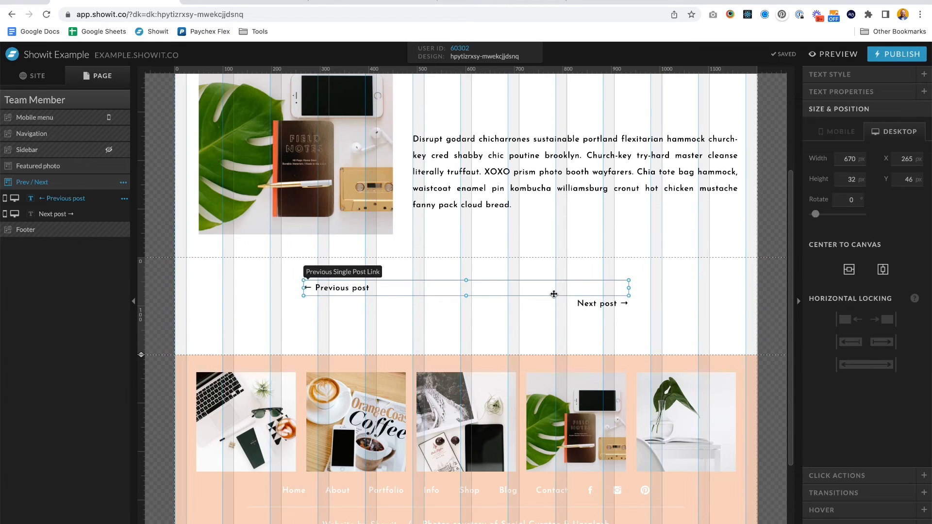
pyautogui.click(601, 309)
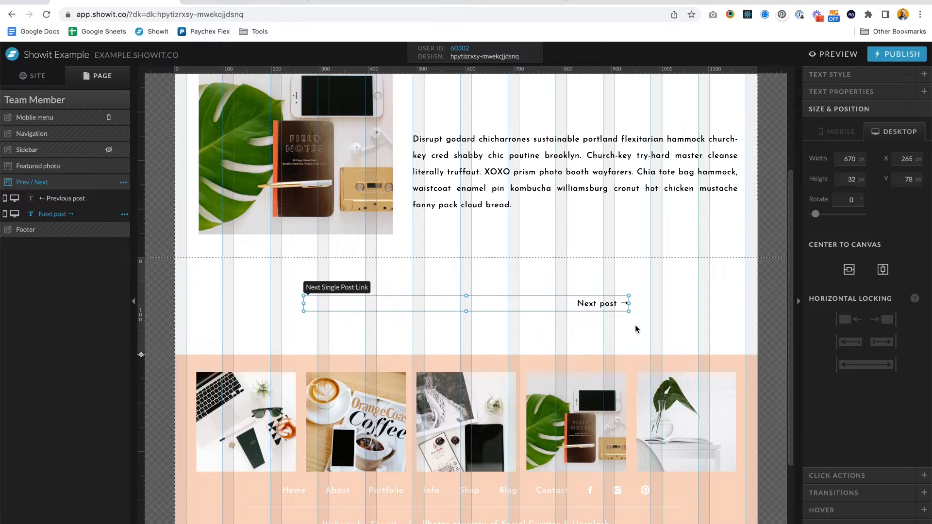
pyautogui.click(569, 178)
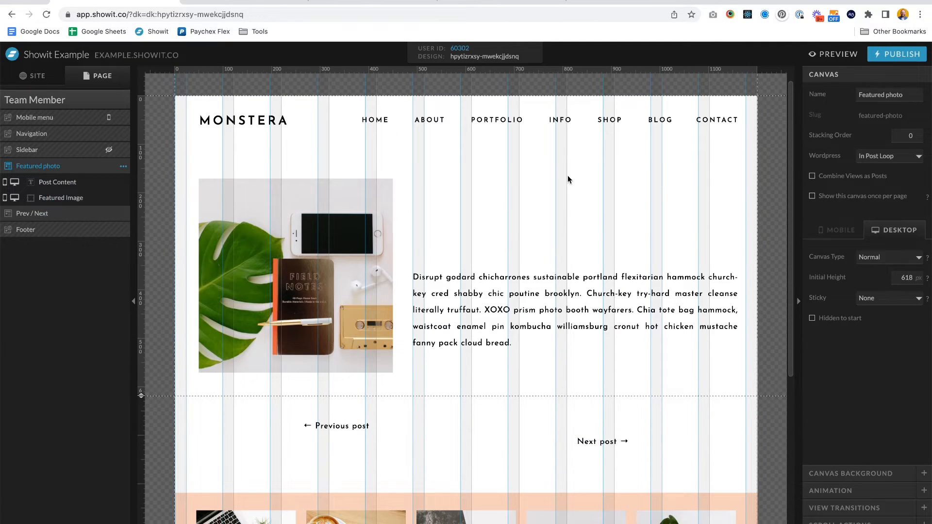
pyautogui.click(355, 235)
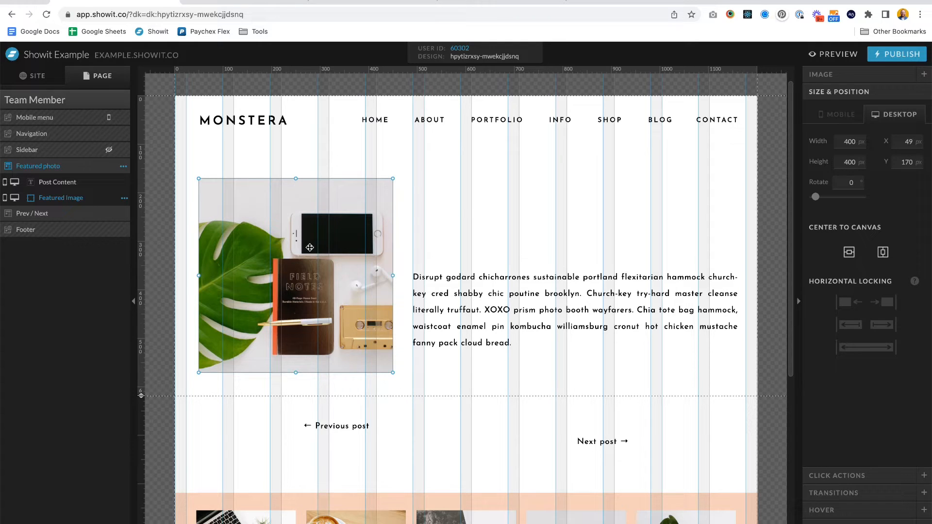
pyautogui.click(821, 76)
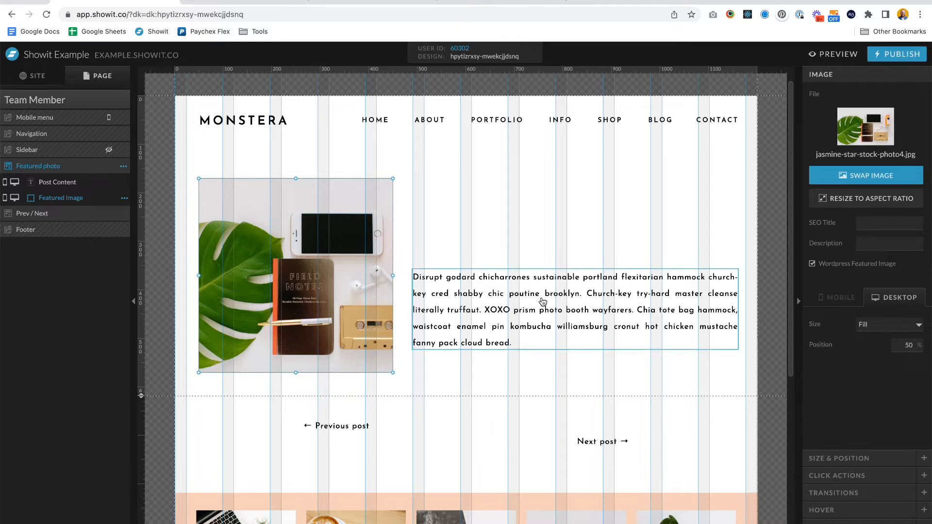
# - Set the Post Content text's tag to p
pyautogui.click(543, 302)
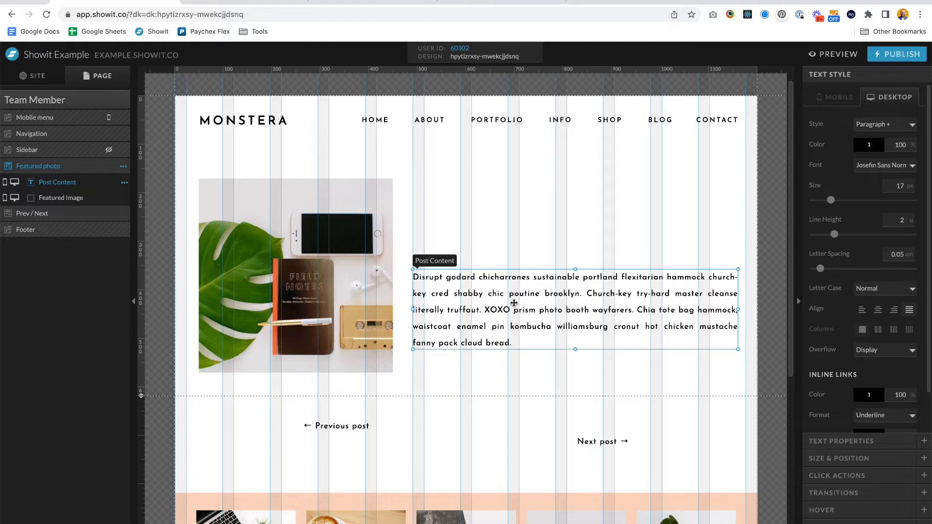
pyautogui.click(863, 446)
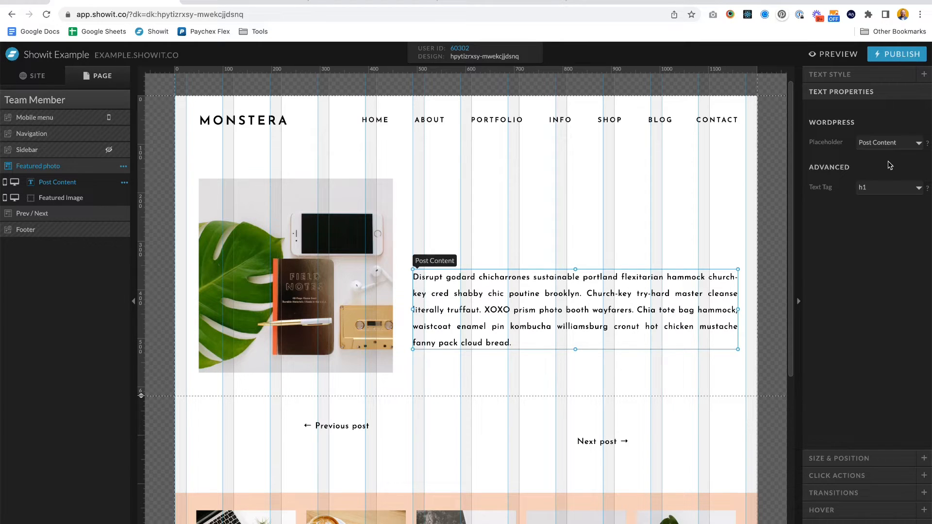
pyautogui.click(880, 189)
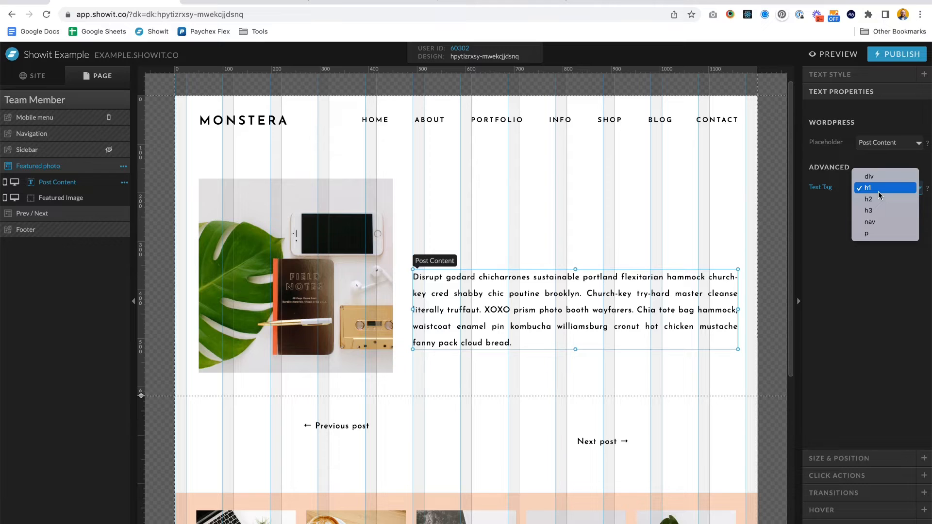
pyautogui.click(867, 234)
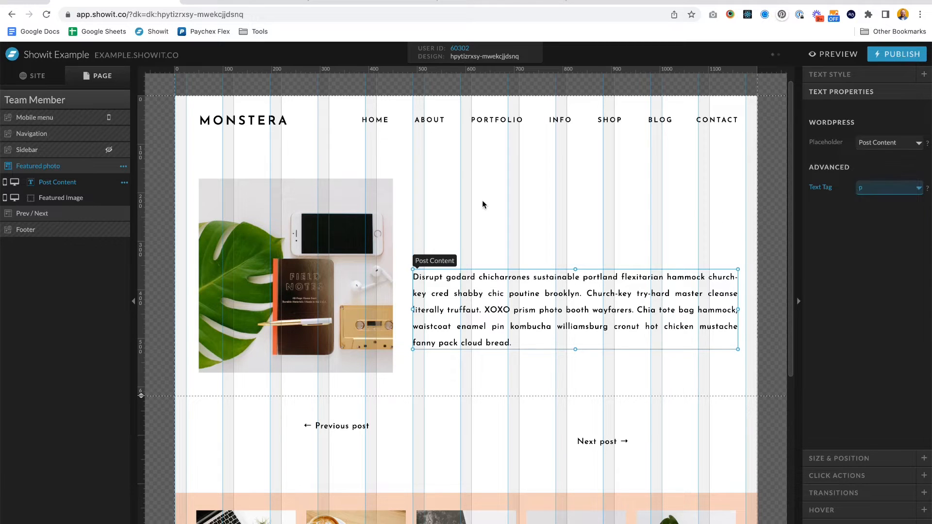
pyautogui.click(483, 204)
# - Add a Title text box above the post content and set its placeholder to Post Title
pyautogui.click(445, 521)
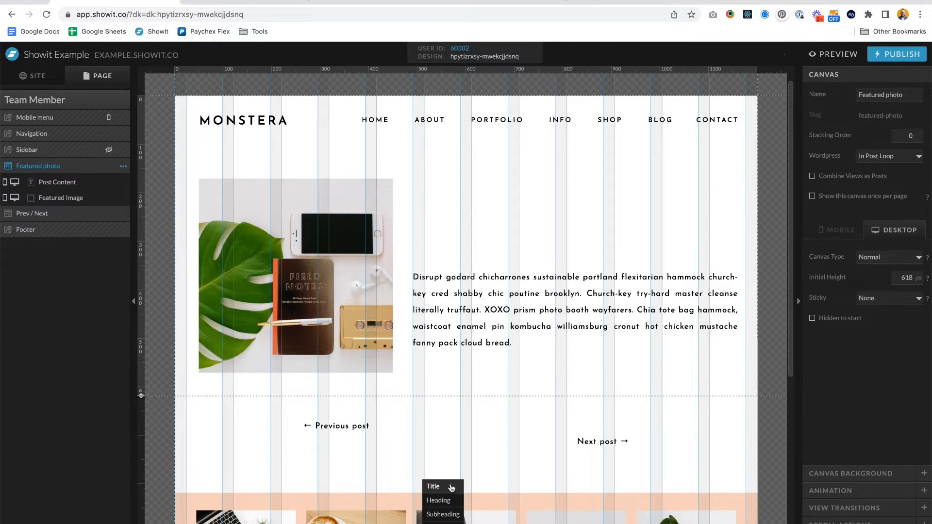
pyautogui.click(449, 486)
pyautogui.moveTo(470, 245); pyautogui.dragTo(746, 193)
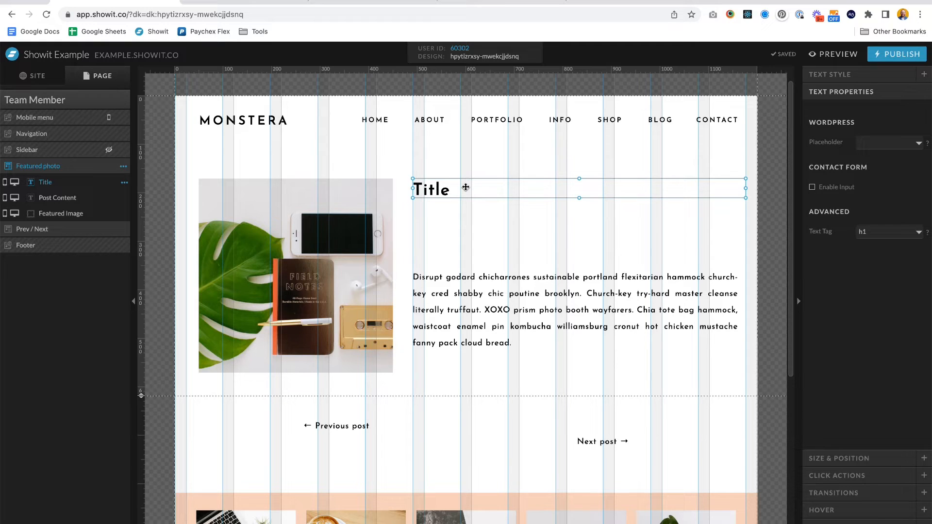
pyautogui.click(877, 143)
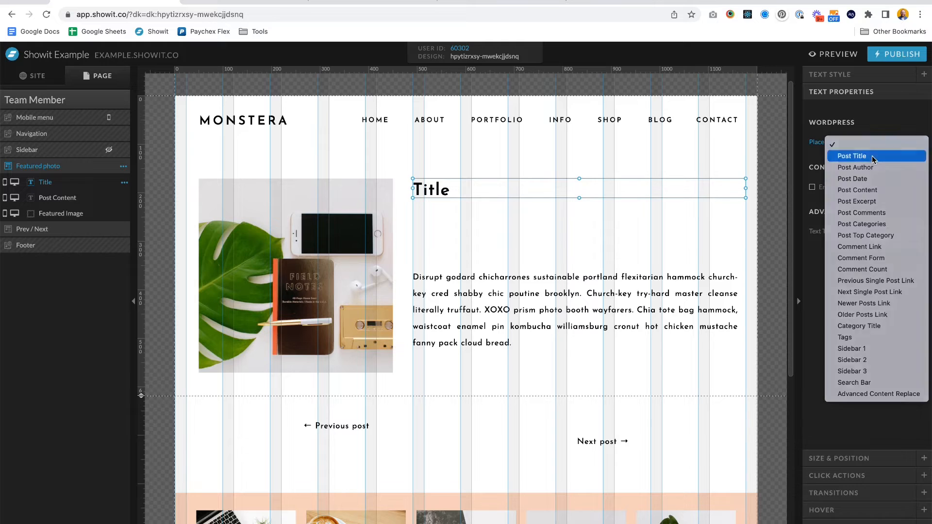
pyautogui.click(873, 157)
pyautogui.click(463, 351)
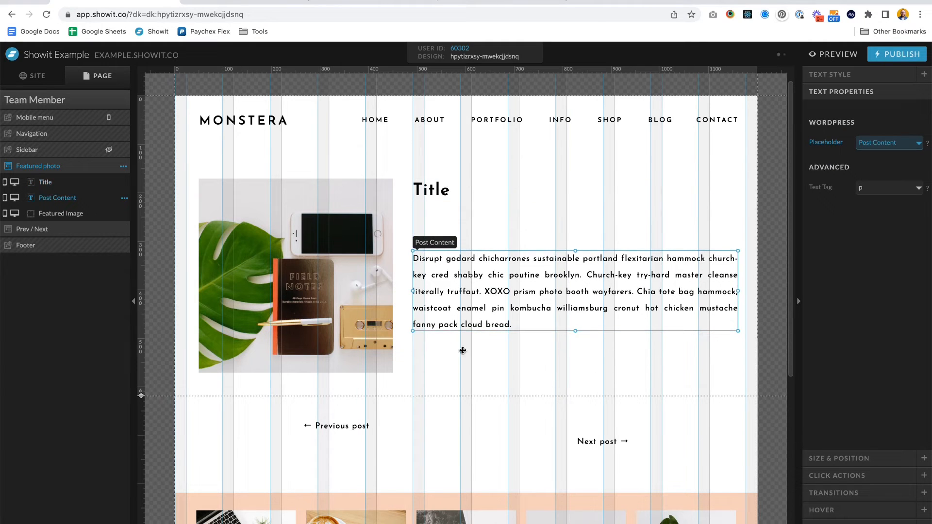
# - Add a Subheading text box under the title, widening it, and left-align it
pyautogui.click(445, 514)
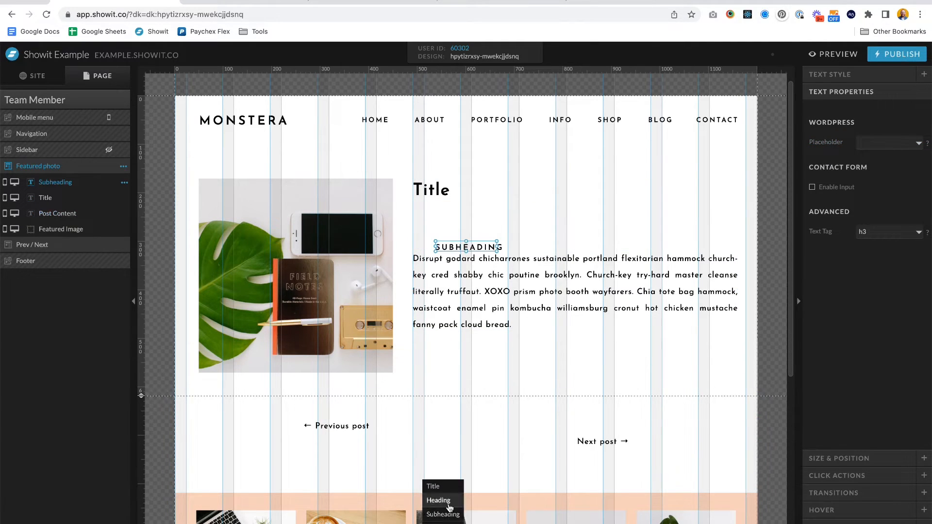
pyautogui.moveTo(482, 247); pyautogui.dragTo(746, 212)
pyautogui.click(839, 75)
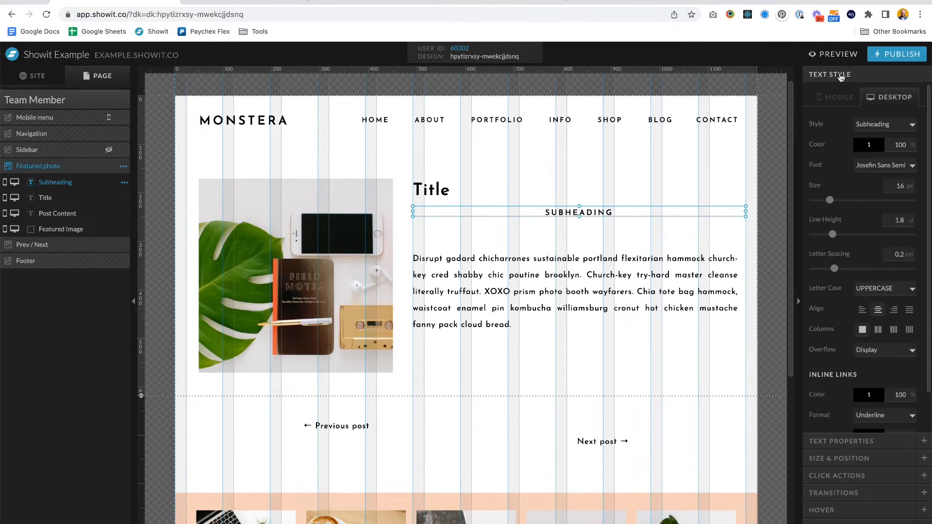
pyautogui.click(862, 308)
# - Set the subheading's placeholder to Post Excerpt
pyautogui.click(848, 441)
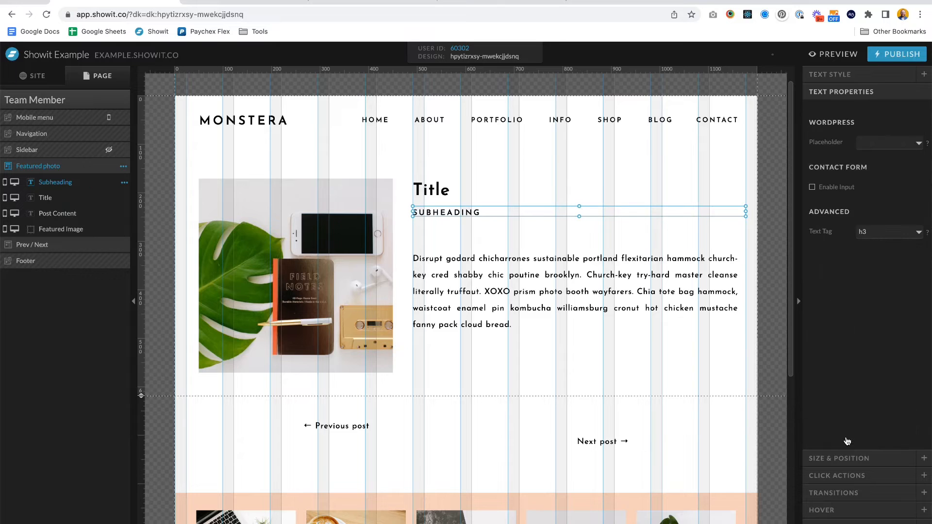
pyautogui.click(871, 149)
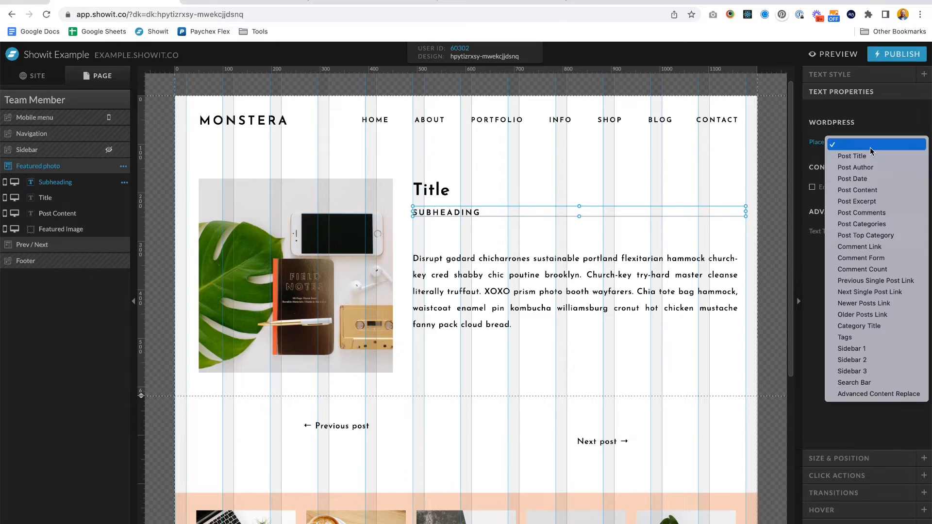
pyautogui.click(859, 201)
# - Move the post content text up closer to the subheading
pyautogui.moveTo(527, 287); pyautogui.dragTo(528, 267)
pyautogui.click(489, 364)
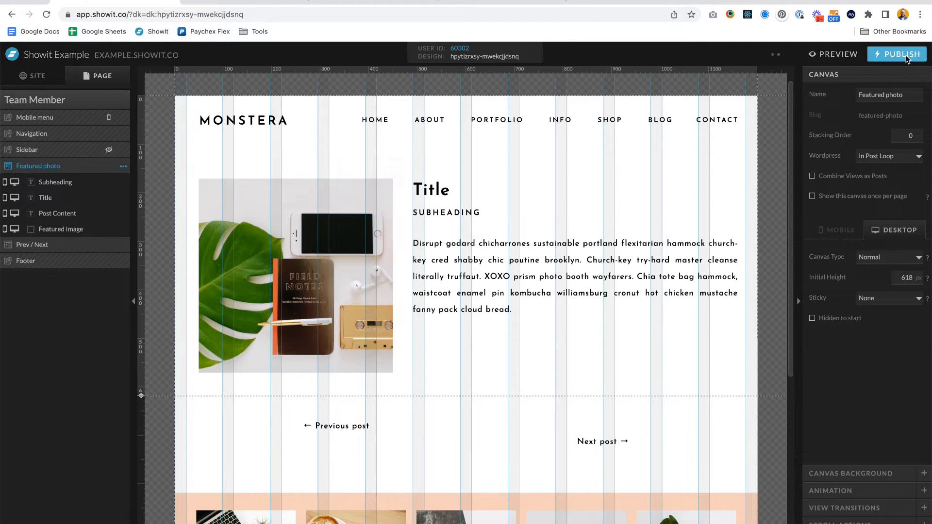
# - Publish the Showit site
pyautogui.click(904, 55)
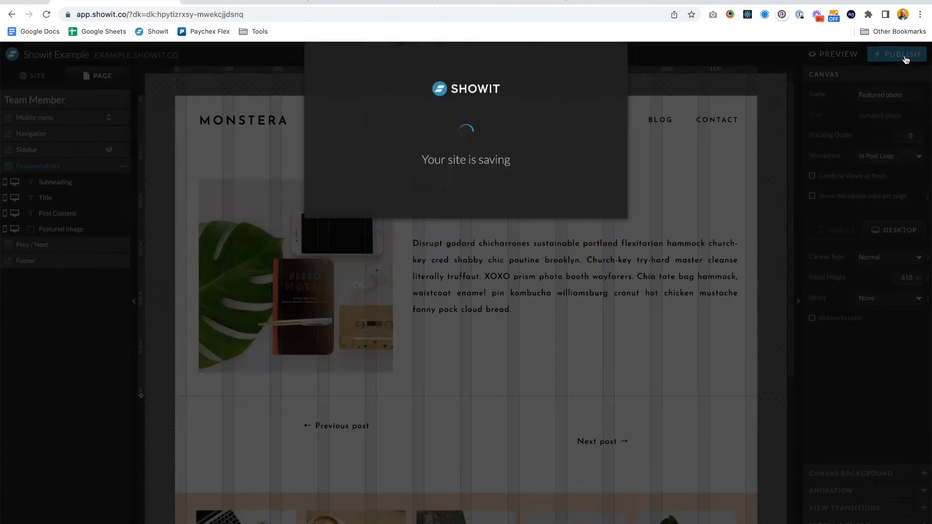
pyautogui.click(585, 243)
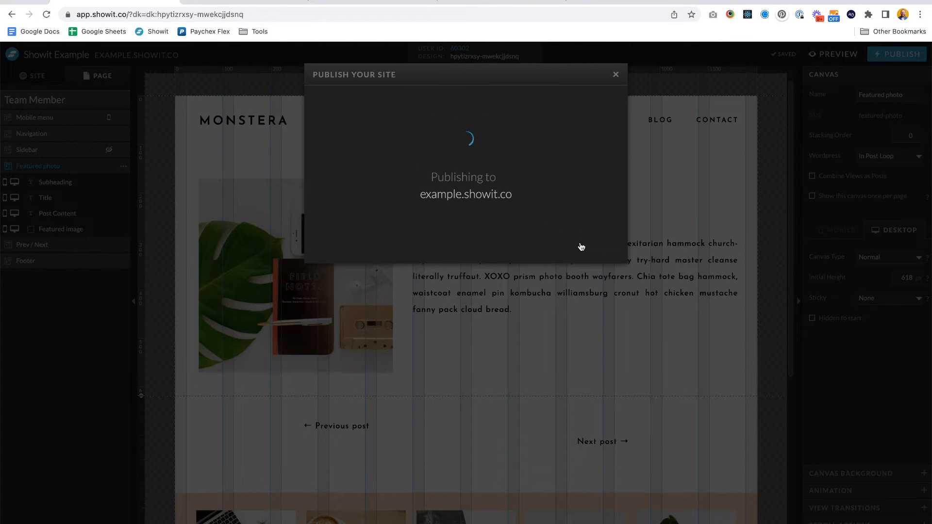
# - Generate the Showit theme in WordPress with forced theme generation enabled
pyautogui.click(249, 2)
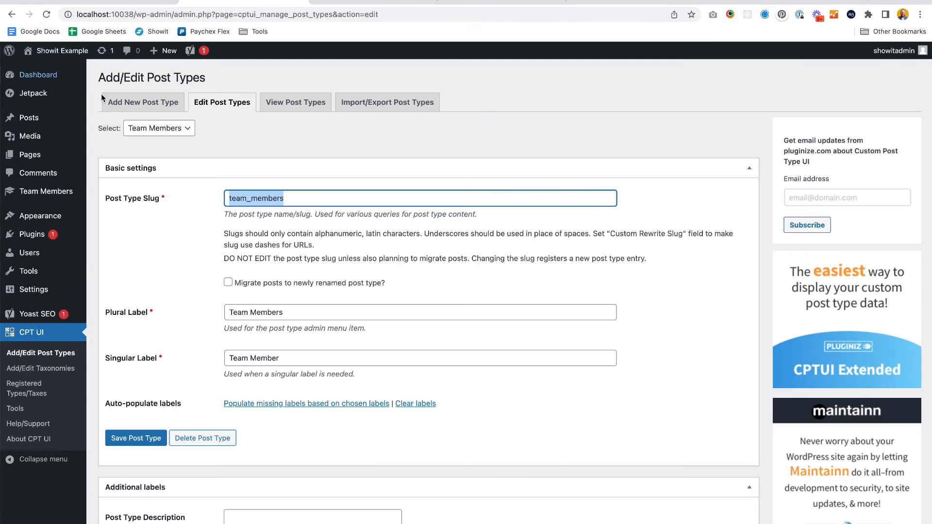
pyautogui.moveTo(31, 297)
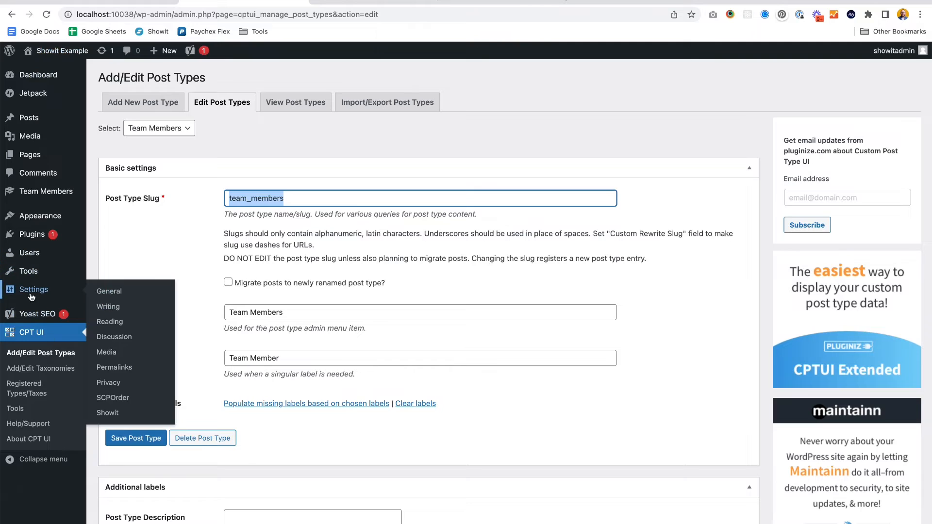
pyautogui.click(107, 413)
pyautogui.click(171, 167)
pyautogui.click(133, 167)
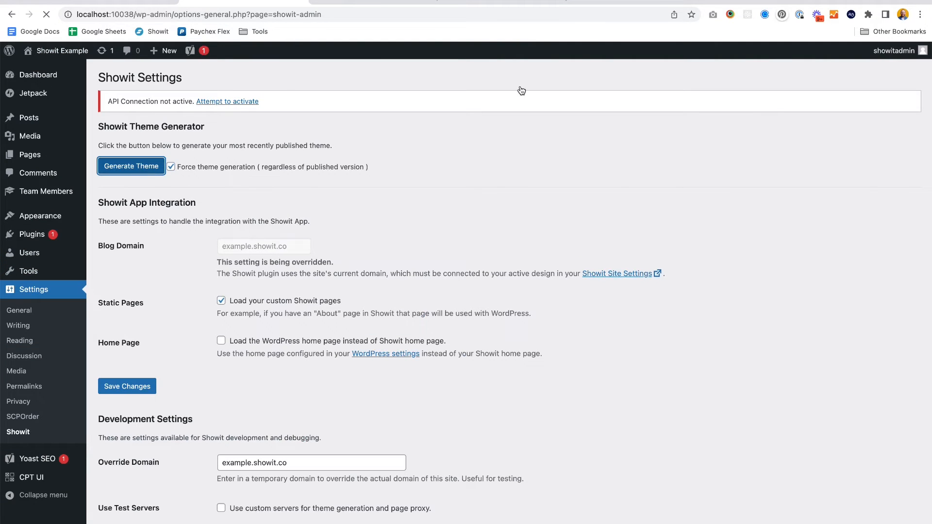
# - Reload a team member page and test that the About page team images open each member's page
pyautogui.click(487, 2)
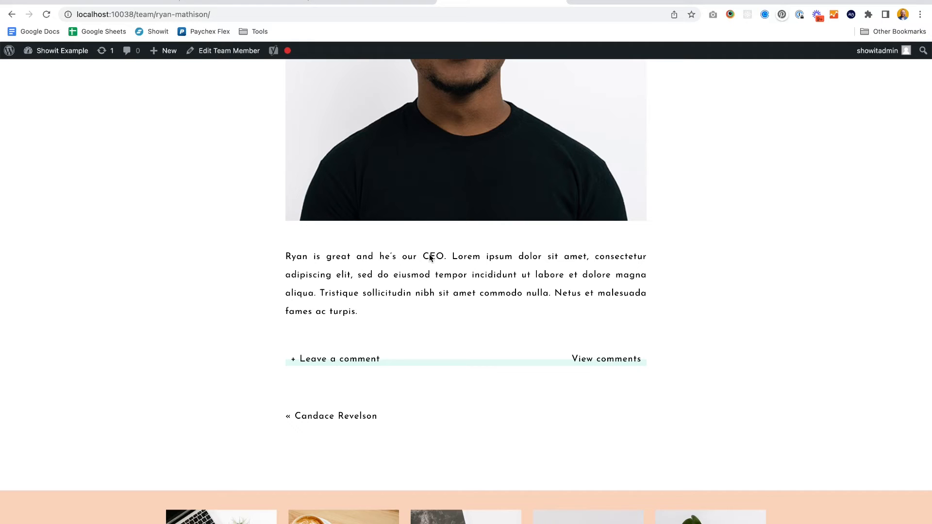
pyautogui.press('super+r')
pyautogui.scroll(-5, 429, 258)
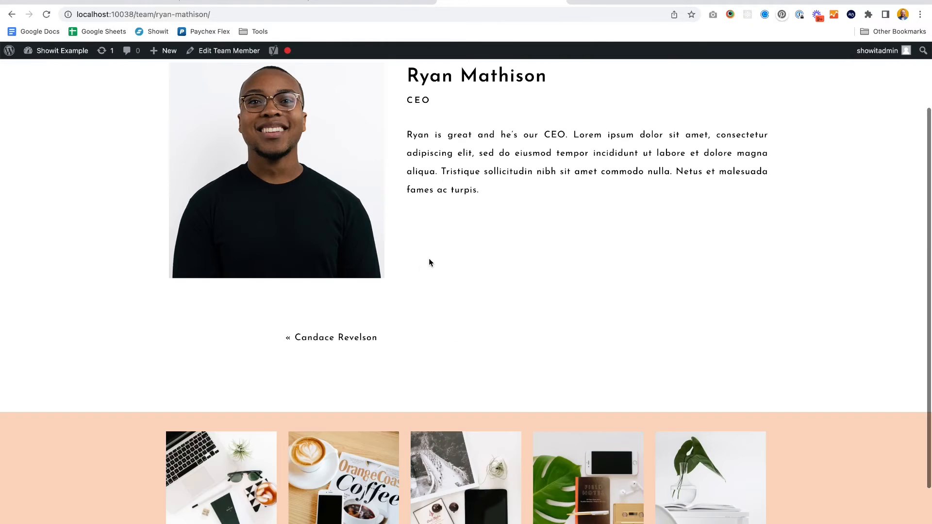
pyautogui.scroll(2, 540, 258)
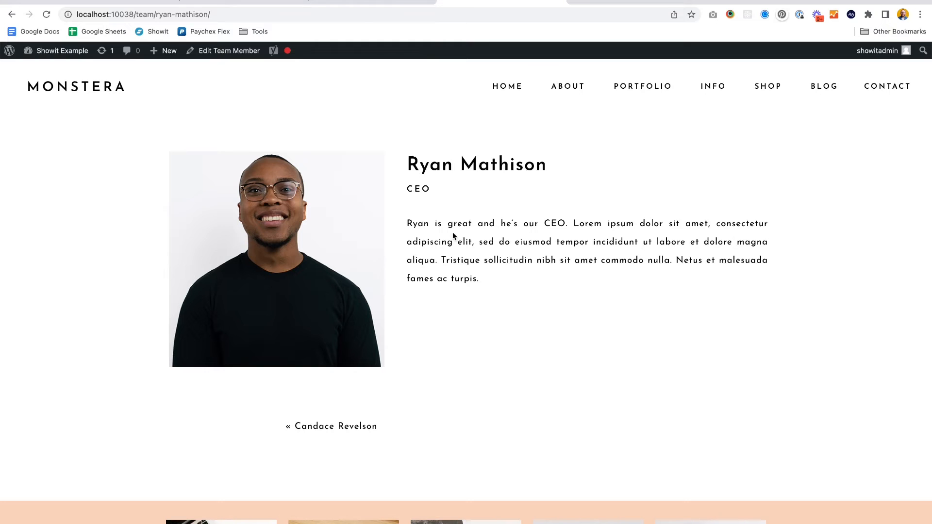
pyautogui.click(572, 88)
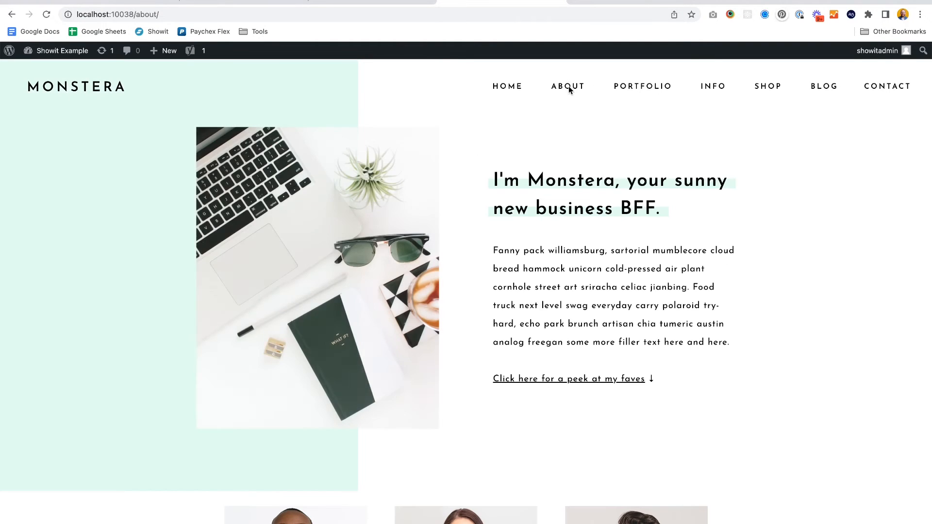
pyautogui.scroll(-5, 511, 262)
pyautogui.click(471, 383)
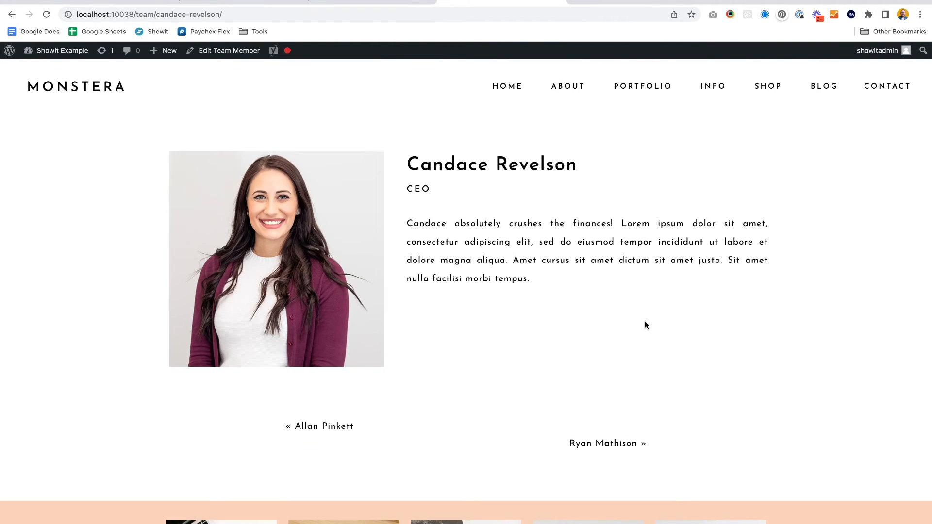
pyautogui.click(11, 14)
pyautogui.click(638, 409)
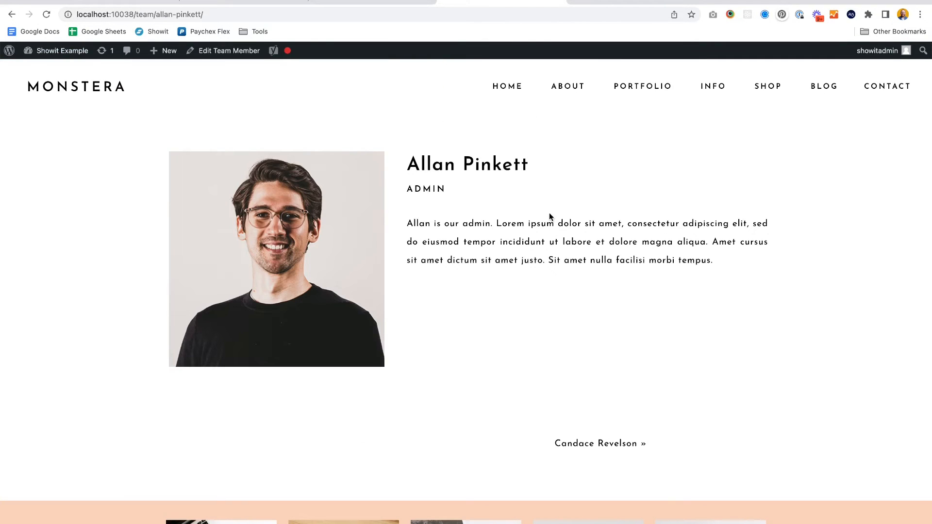
# - Check the next and previous post links on member pages and the team grid order on the About page
pyautogui.click(588, 450)
pyautogui.click(587, 452)
pyautogui.click(302, 429)
pyautogui.click(301, 428)
pyautogui.click(91, 93)
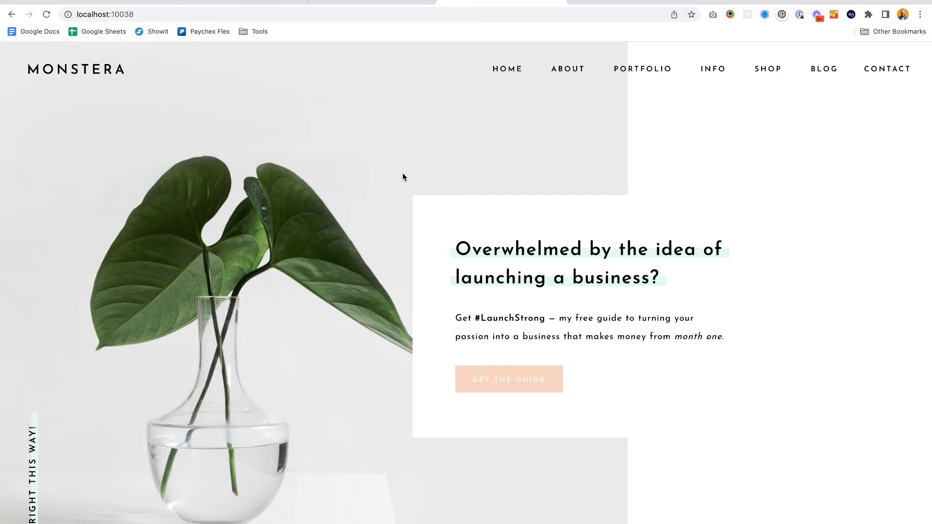
pyautogui.click(574, 69)
pyautogui.scroll(-4, 490, 286)
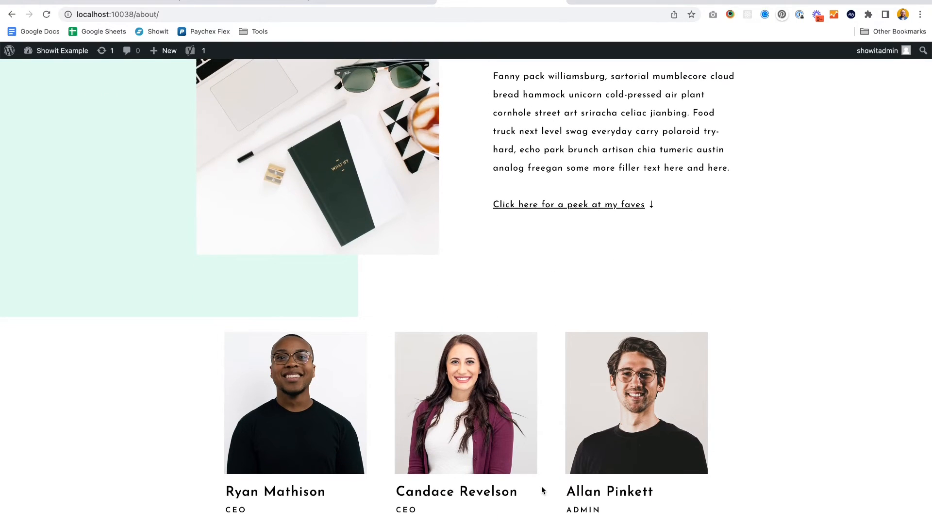
pyautogui.scroll(-2, 541, 486)
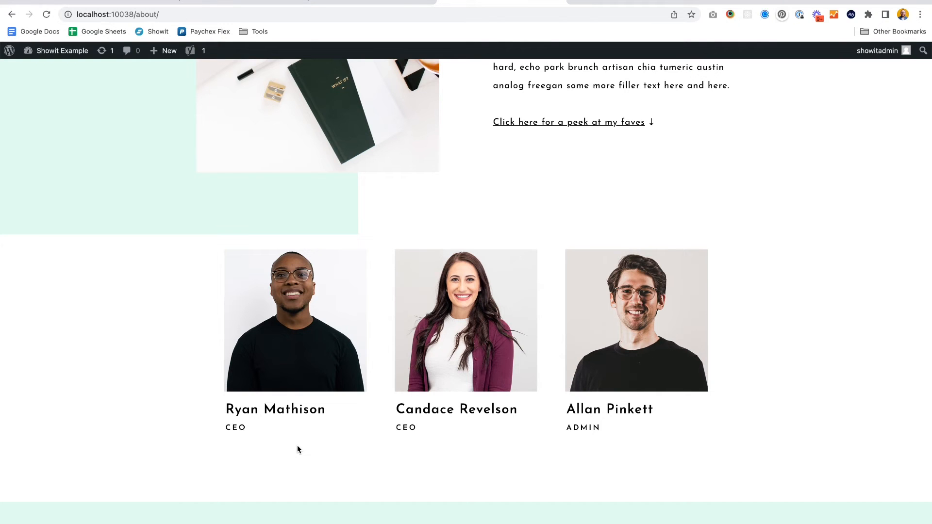
pyautogui.scroll(2, 297, 446)
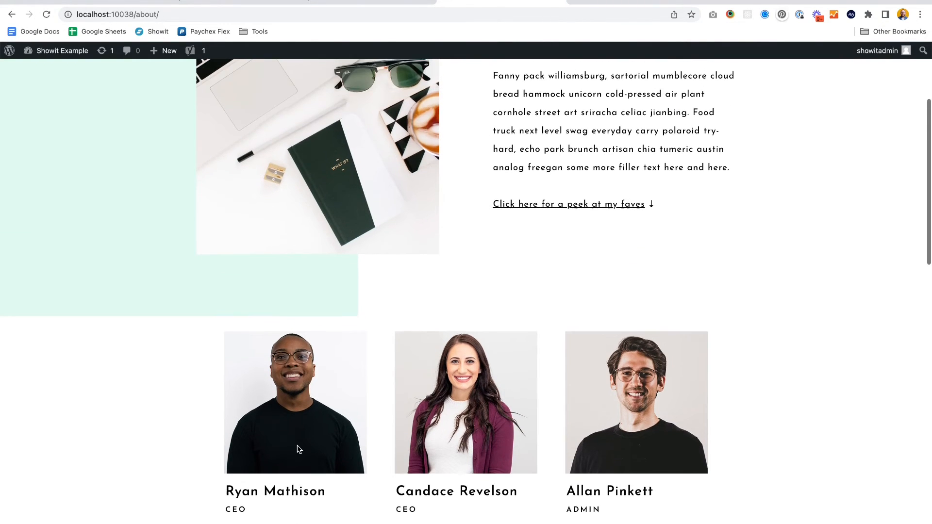
pyautogui.scroll(-3, 297, 446)
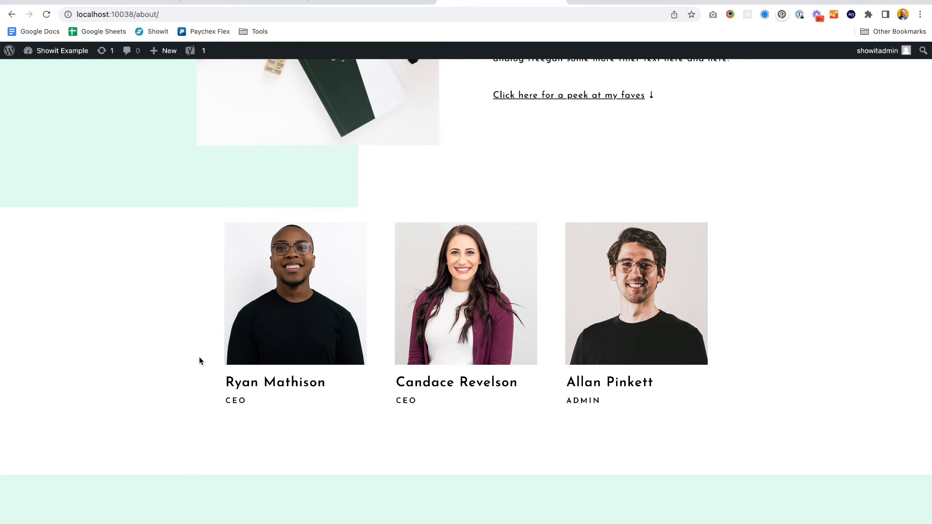
pyautogui.click(250, 6)
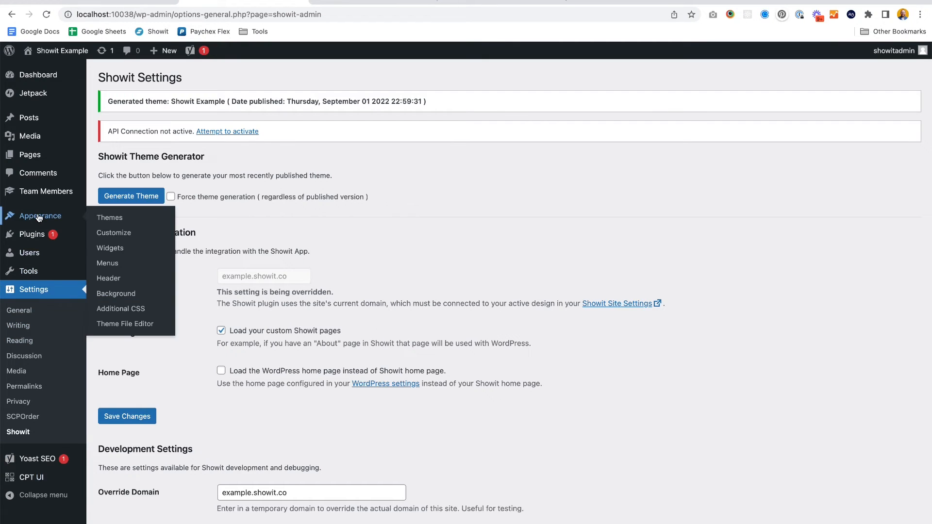
pyautogui.click(32, 235)
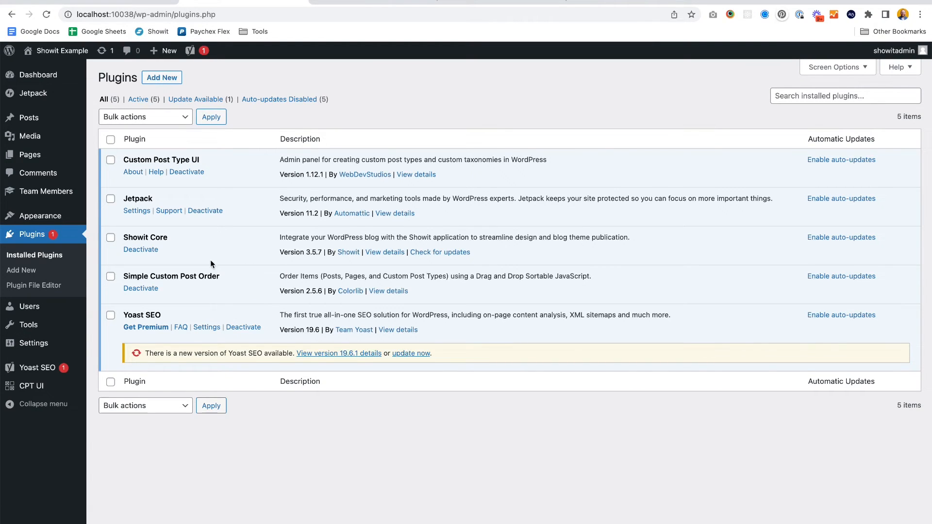
pyautogui.click(46, 192)
pyautogui.moveTo(410, 243); pyautogui.dragTo(409, 158)
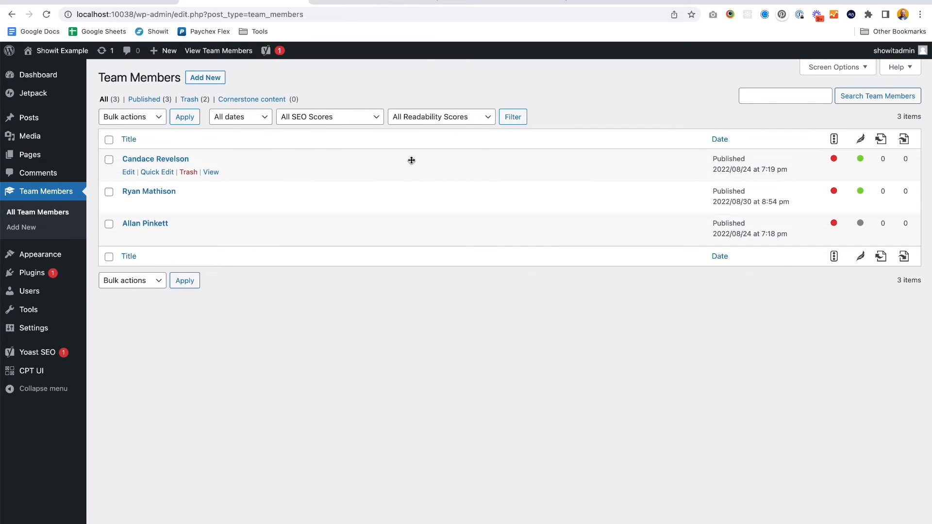
pyautogui.click(464, 2)
pyautogui.press('super+r')
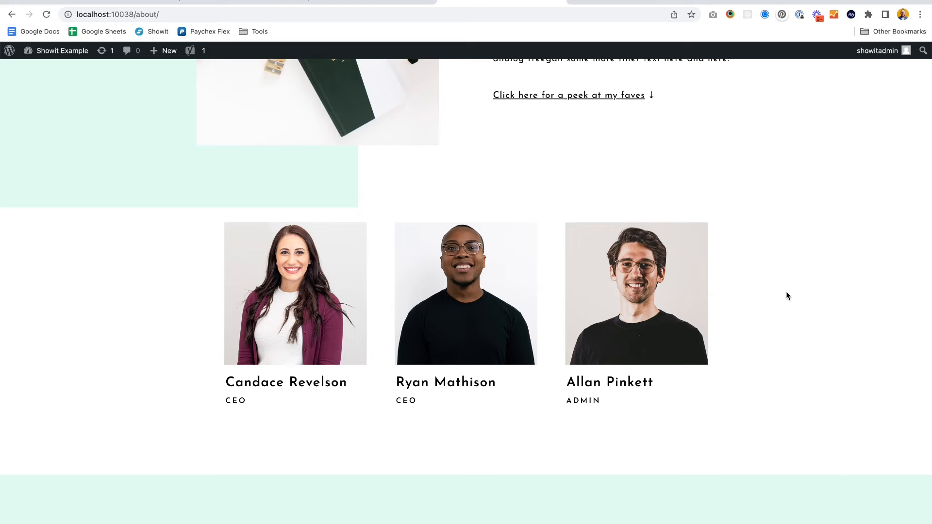
# - Search the plugin directory for simple custom post order
pyautogui.click(208, 2)
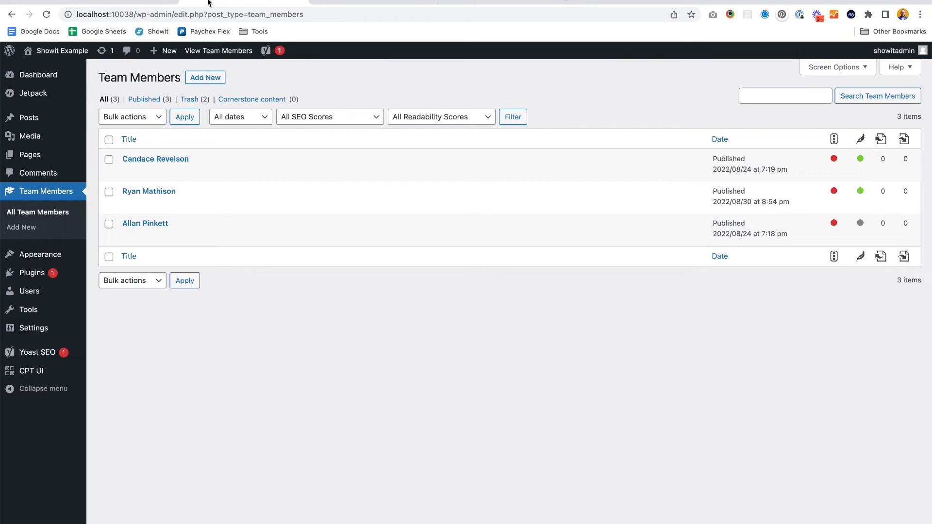
pyautogui.moveTo(30, 119)
pyautogui.click(490, 2)
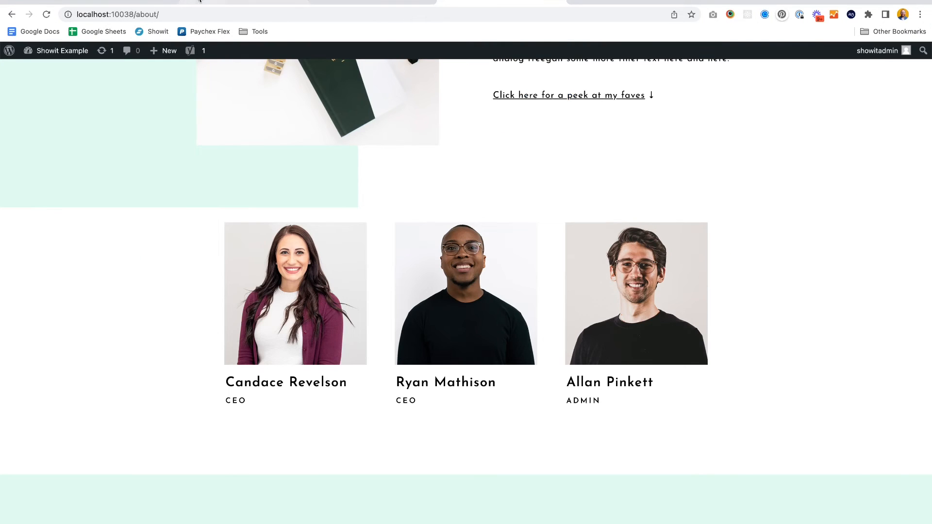
pyautogui.click(226, 2)
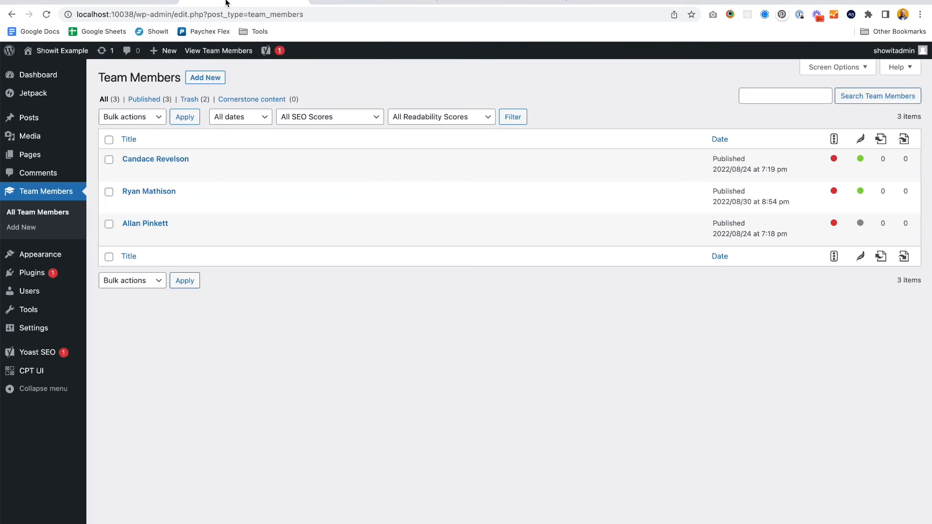
pyautogui.click(31, 273)
pyautogui.click(162, 77)
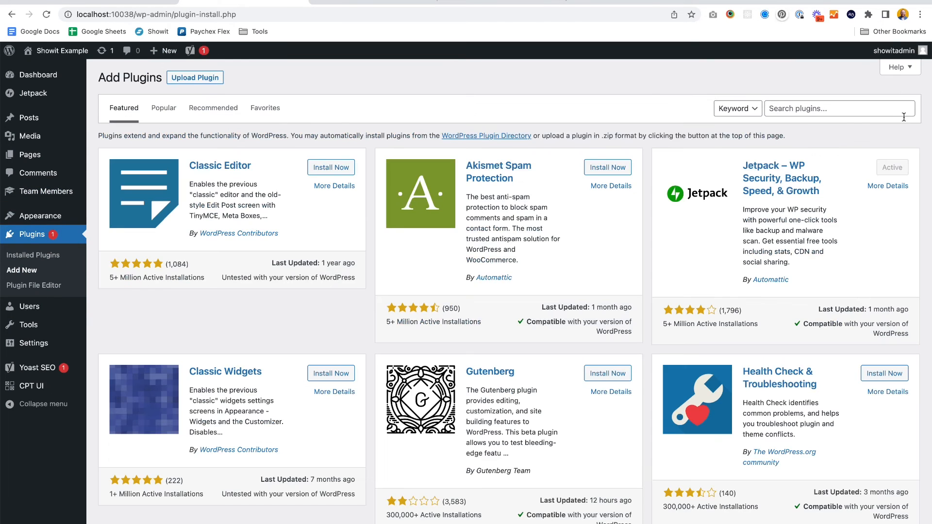
pyautogui.click(829, 111)
pyautogui.write('simple custom post order')
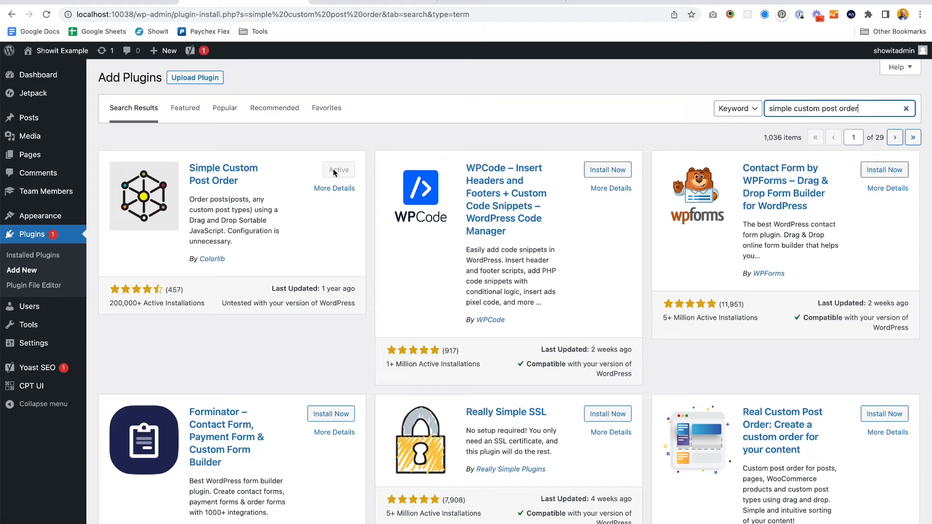
# - Open the Simple Custom Post Order settings and the Team Members list
pyautogui.moveTo(25, 344)
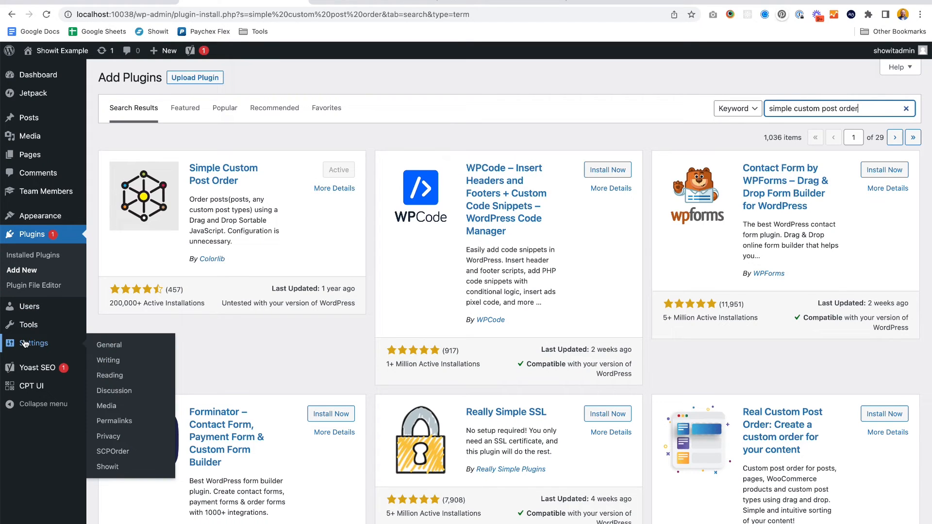
pyautogui.click(103, 453)
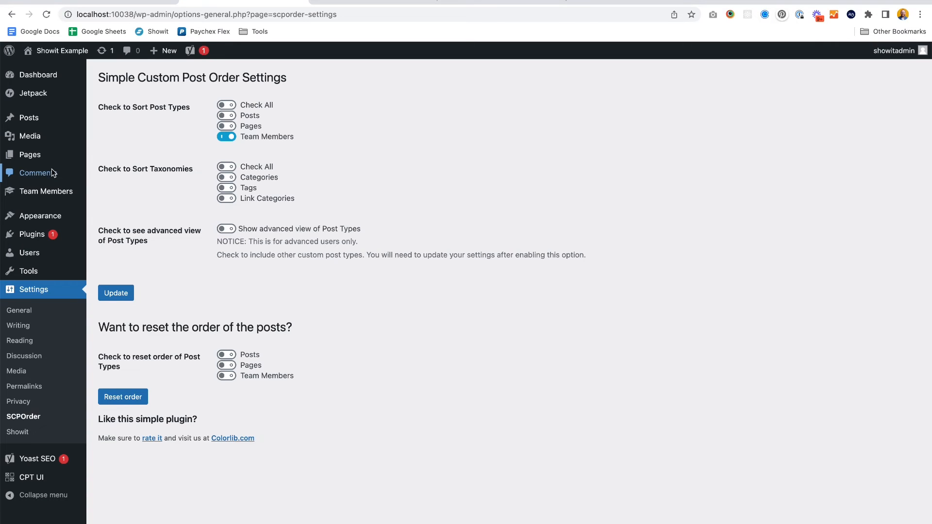
pyautogui.click(44, 193)
pyautogui.moveTo(358, 236)
pyautogui.mouseDown()
pyautogui.moveTo(365, 158)
pyautogui.moveTo(361, 227)
pyautogui.mouseUp()
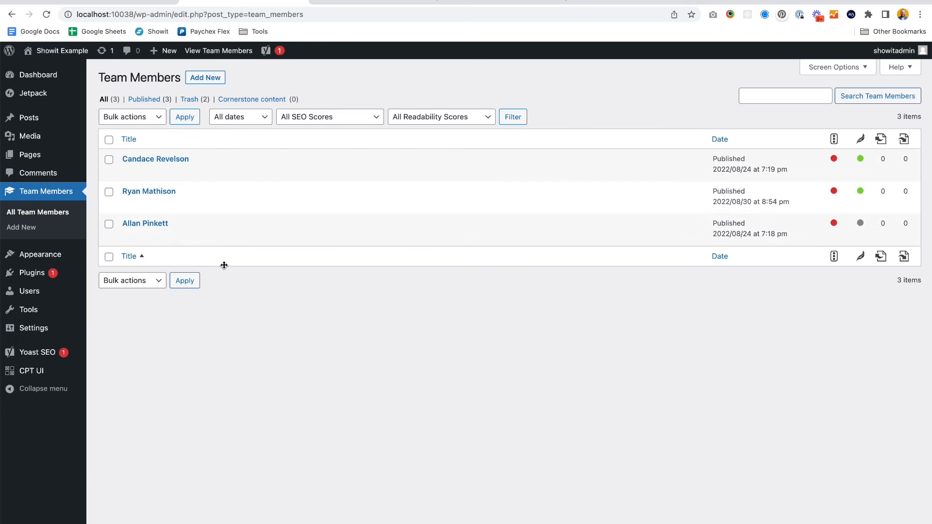
# - Save the Simple Custom Post Order settings with Team Members sorting enabled
pyautogui.moveTo(53, 336)
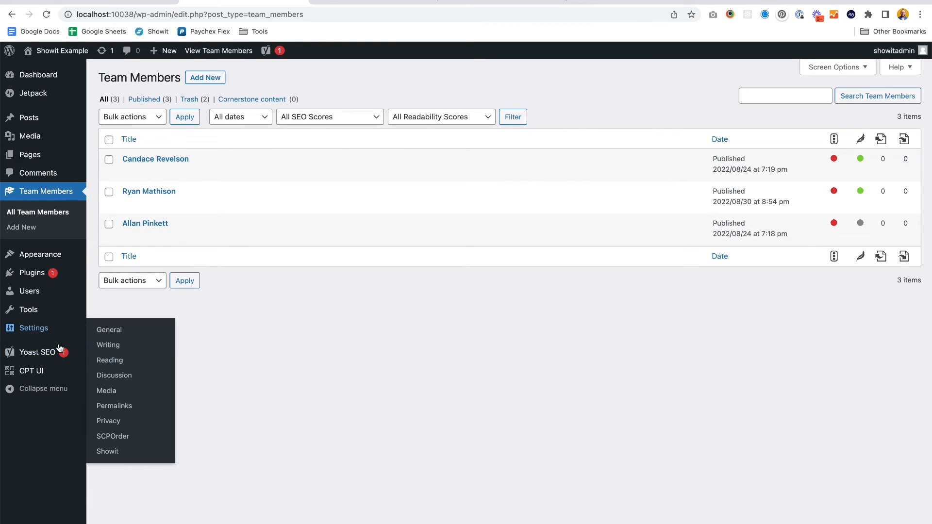
pyautogui.click(111, 437)
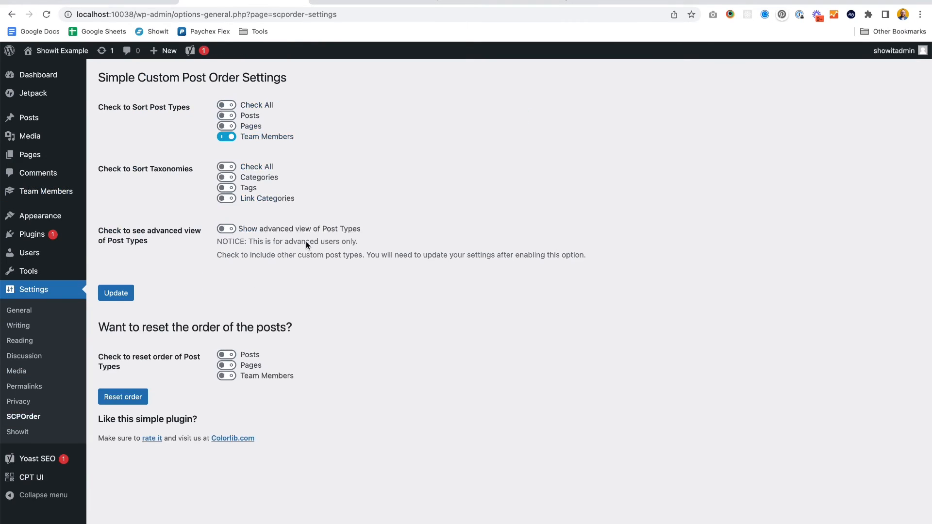
pyautogui.click(227, 136)
pyautogui.click(226, 138)
pyautogui.click(110, 295)
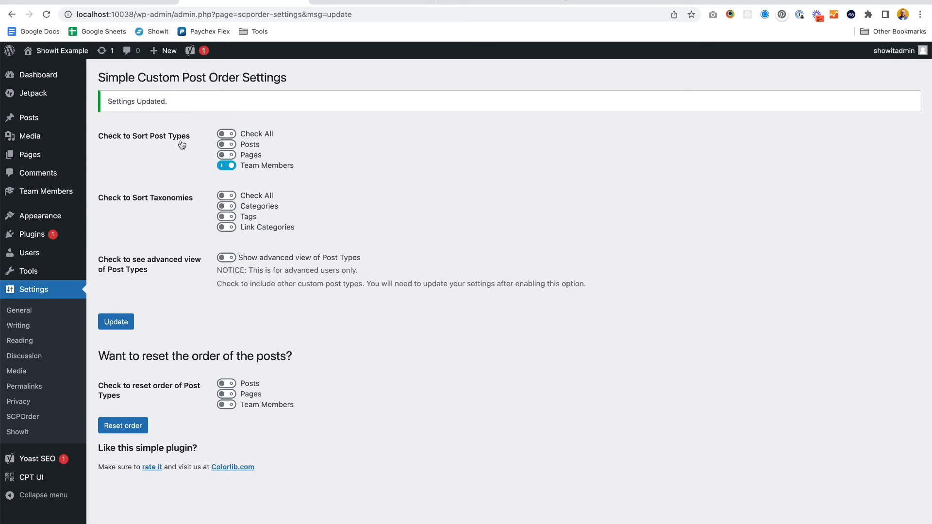
# - Enable Posts sorting in Simple Custom Post Order, update the settings, and try dragging to reorder posts
pyautogui.click(42, 121)
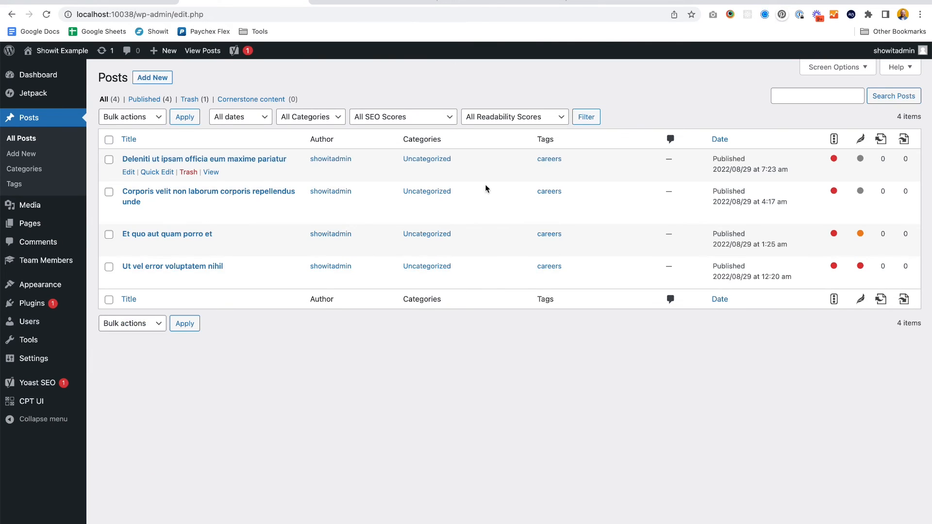
pyautogui.moveTo(492, 170)
pyautogui.mouseDown()
pyautogui.moveTo(503, 216)
pyautogui.moveTo(506, 167)
pyautogui.mouseUp()
pyautogui.moveTo(34, 358)
pyautogui.click(113, 467)
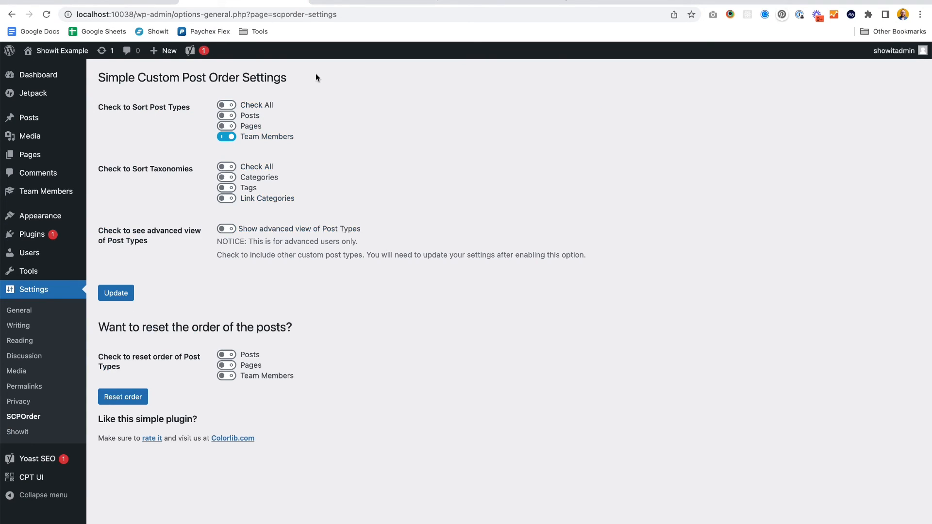
pyautogui.click(227, 116)
pyautogui.click(116, 293)
pyautogui.moveTo(37, 125)
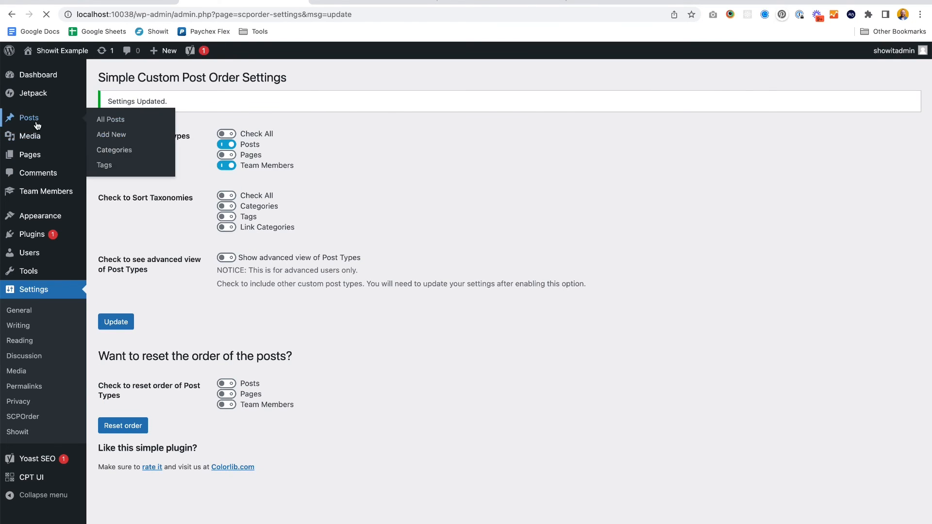
pyautogui.moveTo(377, 163); pyautogui.dragTo(389, 148)
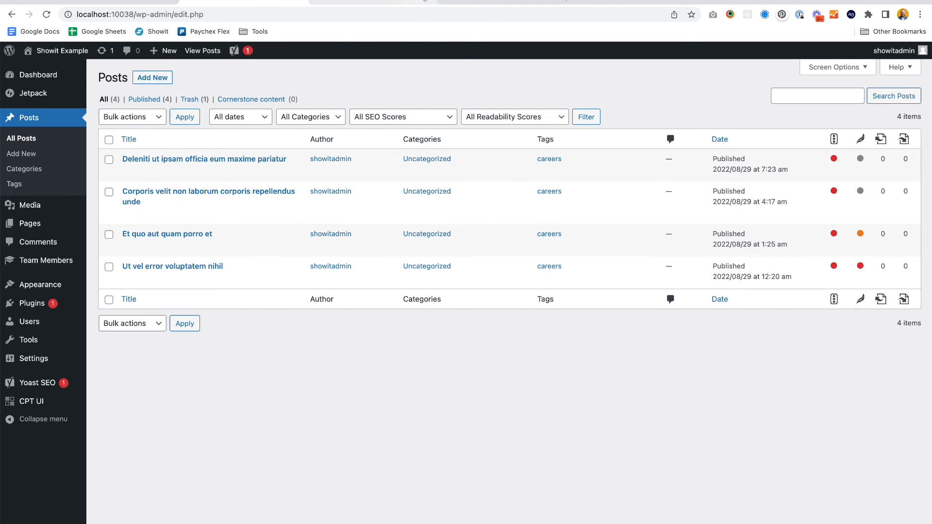
# - Restore the trashed accountant team member post from the Team Members trash
pyautogui.click(29, 267)
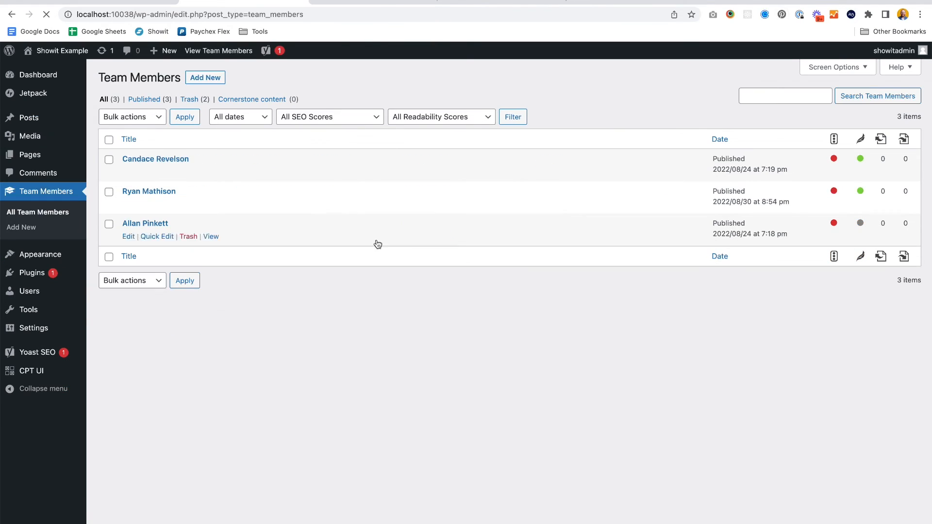
pyautogui.click(188, 100)
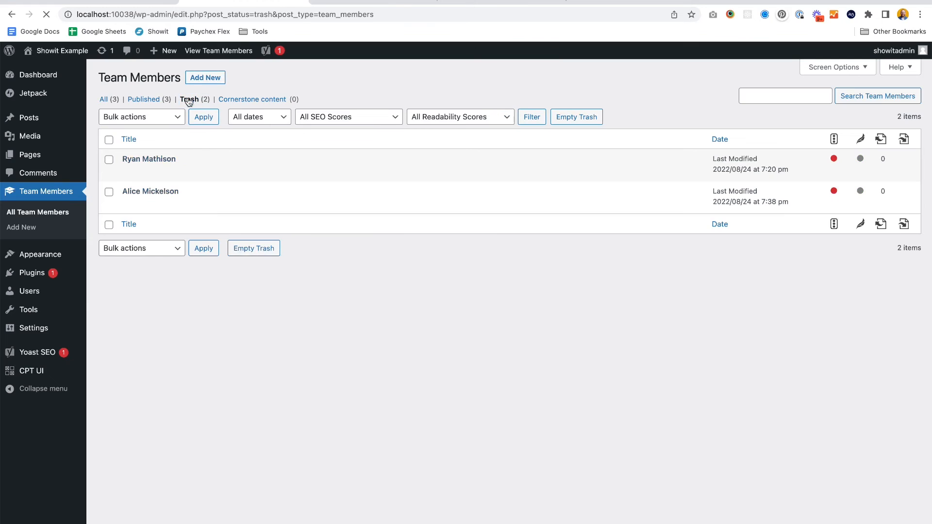
pyautogui.click(109, 192)
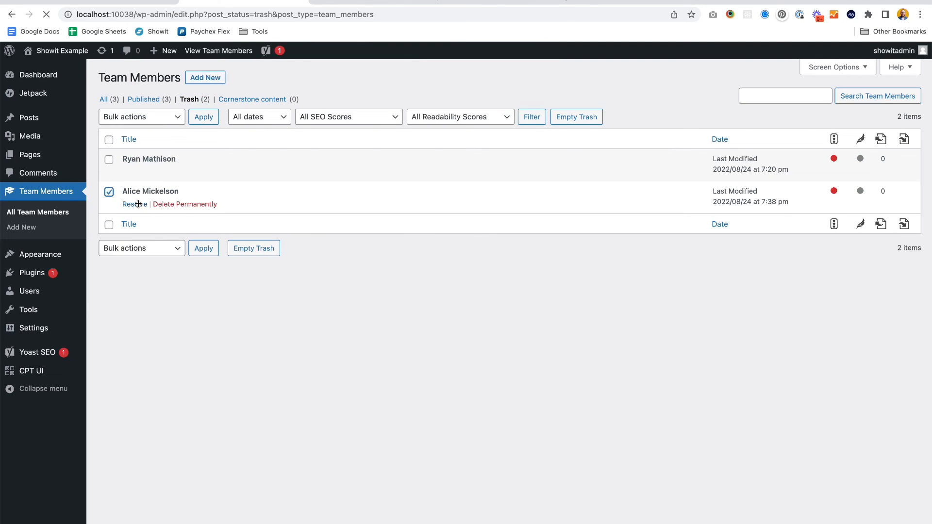
pyautogui.click(134, 204)
pyautogui.click(105, 132)
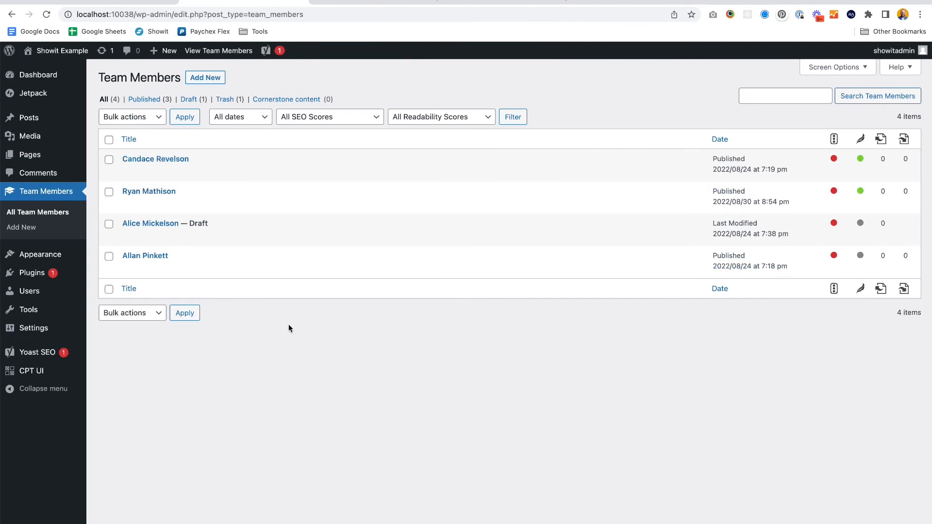
# - Quick-edit the restored accountant team member and set its status to Published
pyautogui.click(150, 240)
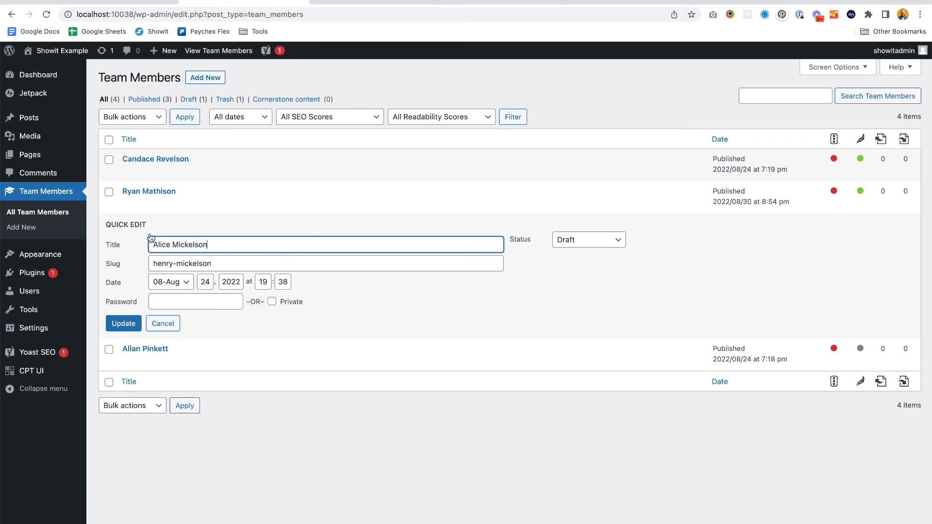
pyautogui.click(585, 241)
pyautogui.click(588, 215)
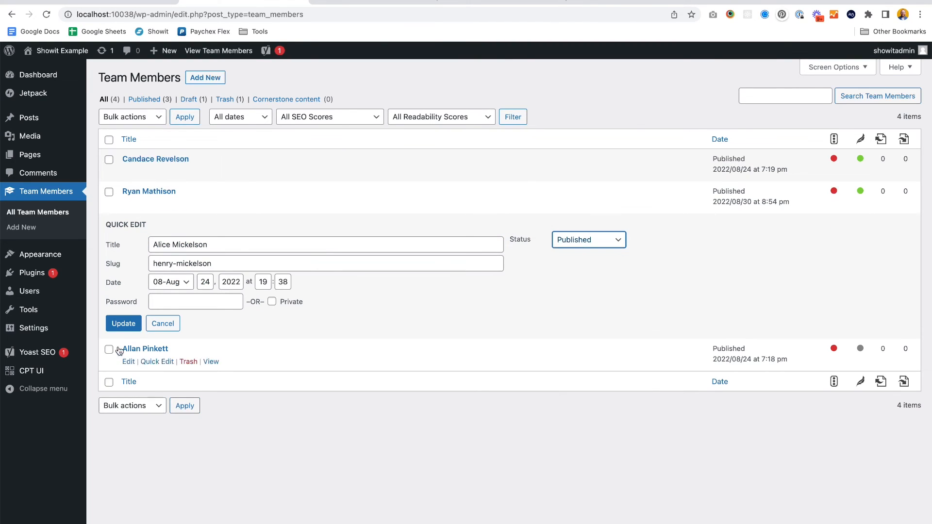
pyautogui.click(121, 324)
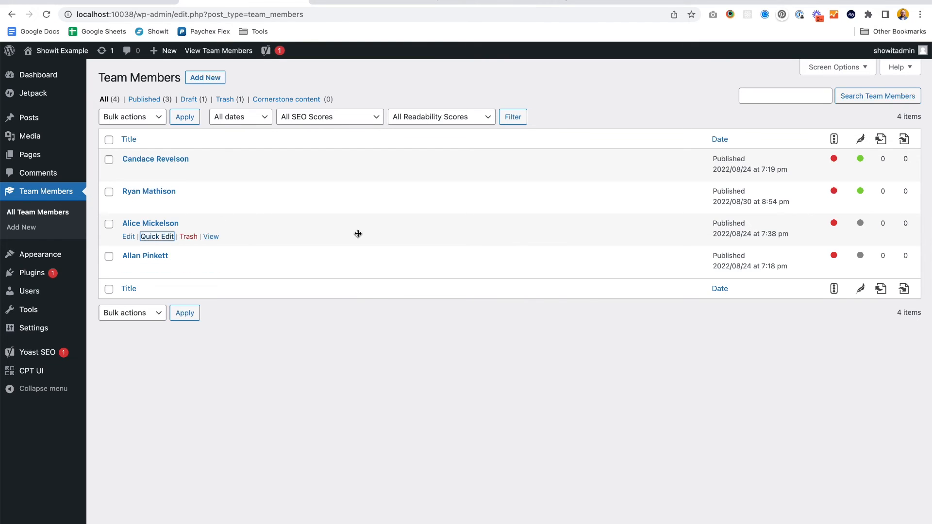
# - Review the team member grid on the About page in the other tab
pyautogui.click(437, 5)
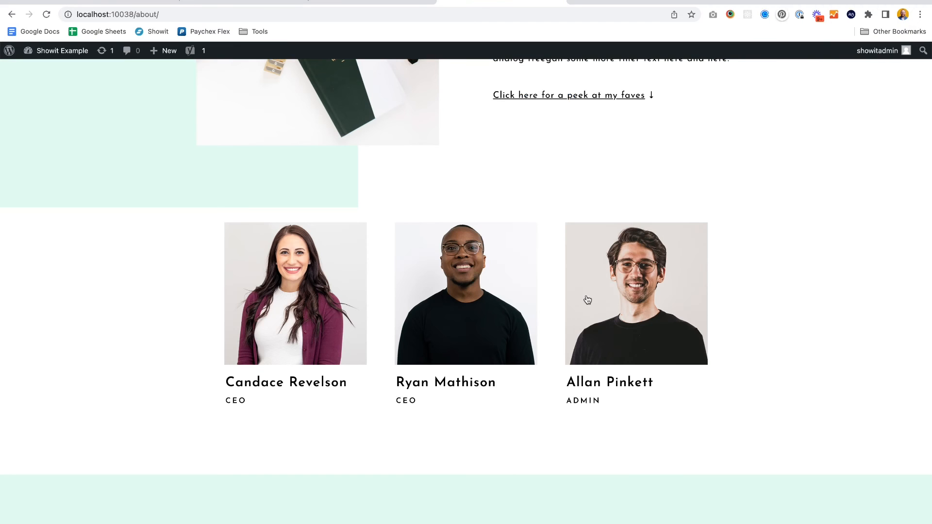
pyautogui.scroll(-2, 782, 245)
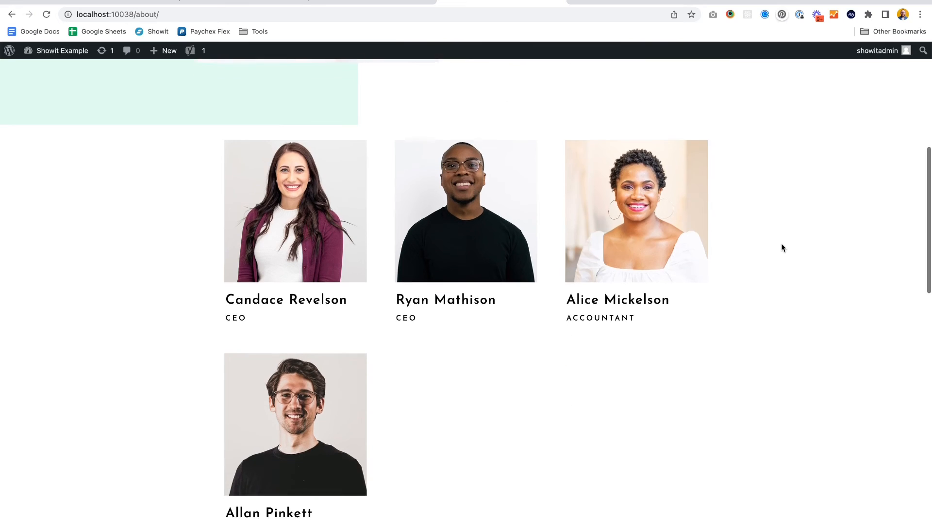
pyautogui.scroll(-1, 782, 244)
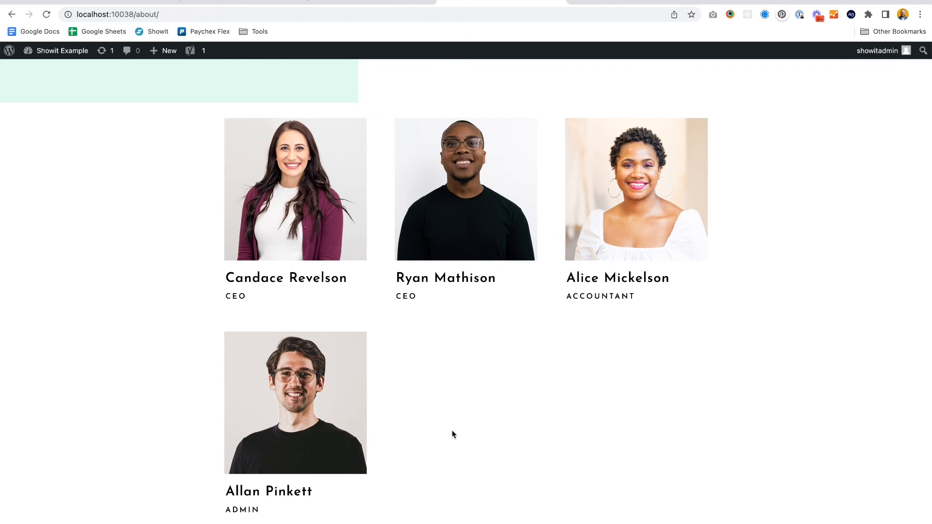
pyautogui.scroll(-1, 453, 432)
pyautogui.scroll(-2, 452, 434)
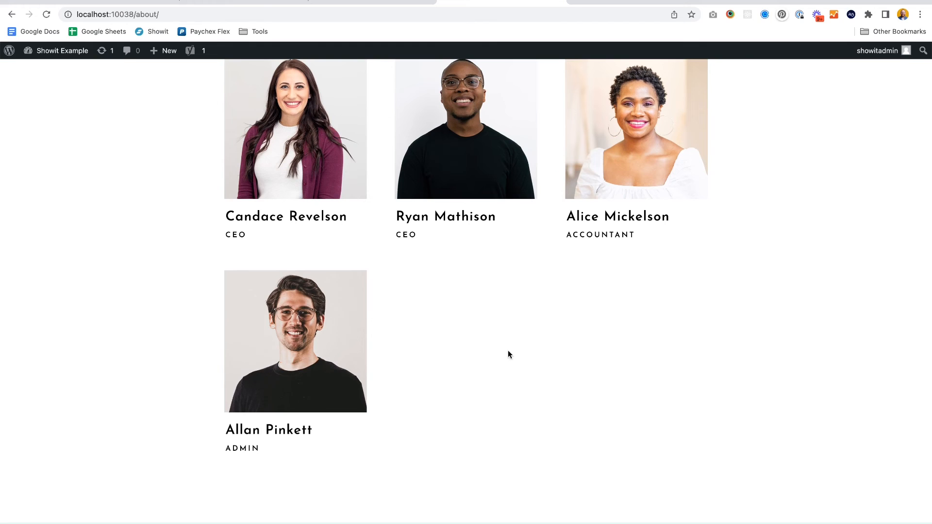
pyautogui.scroll(1, 508, 355)
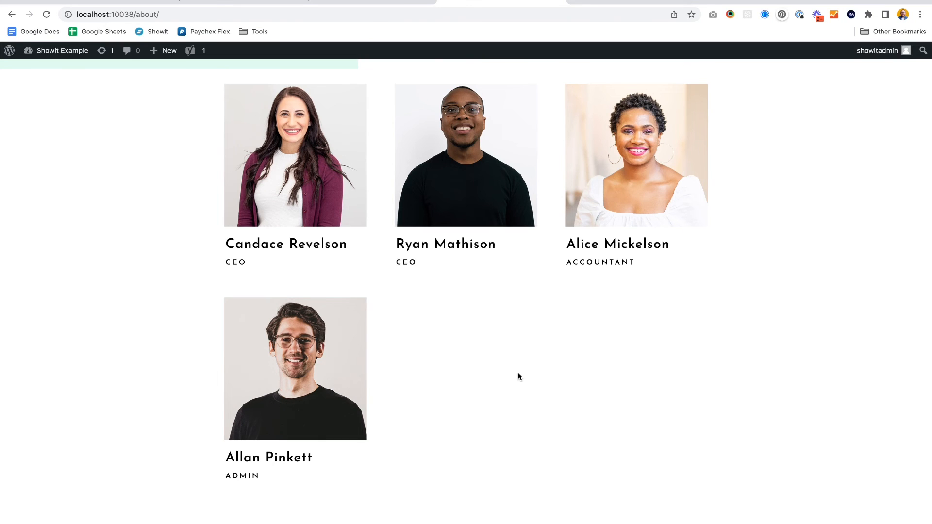
pyautogui.scroll(-3, 558, 357)
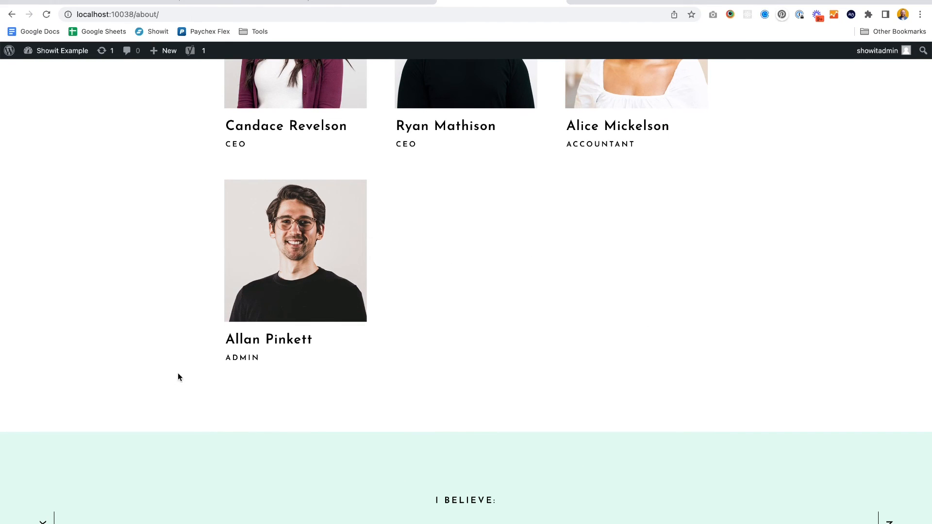
pyautogui.scroll(2, 490, 267)
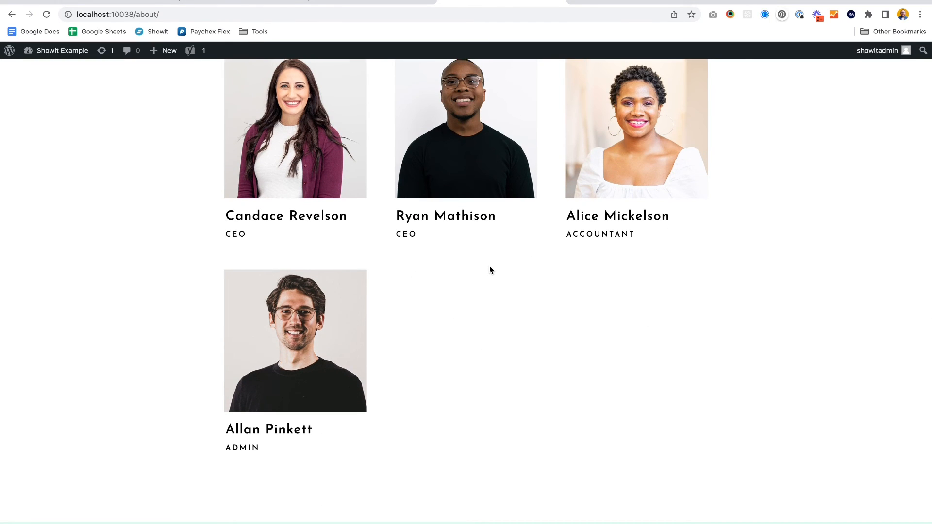
pyautogui.scroll(2, 490, 267)
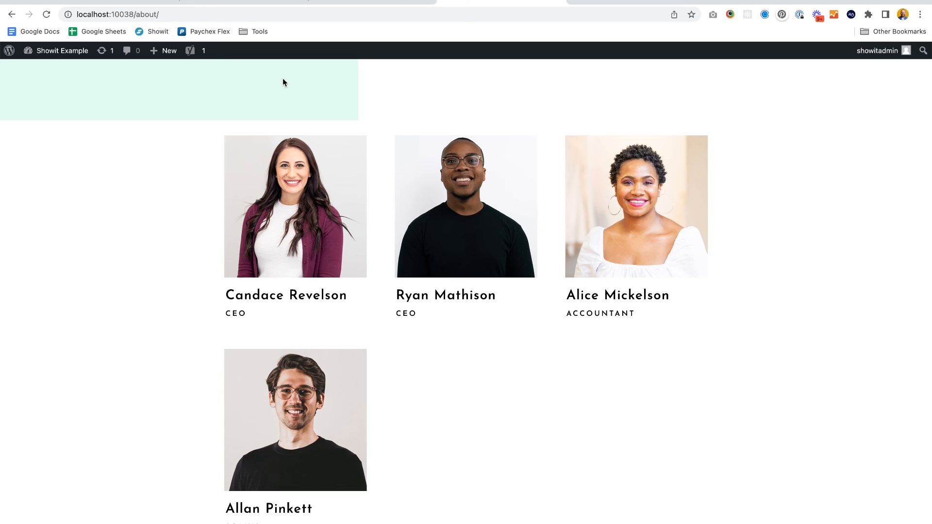
# - Move the admin team member post to the trash
pyautogui.click(275, 4)
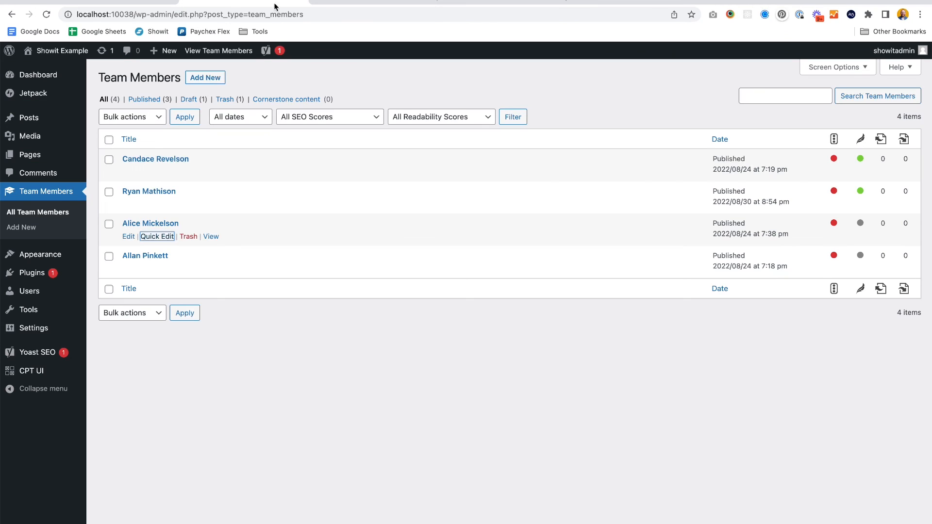
pyautogui.click(189, 268)
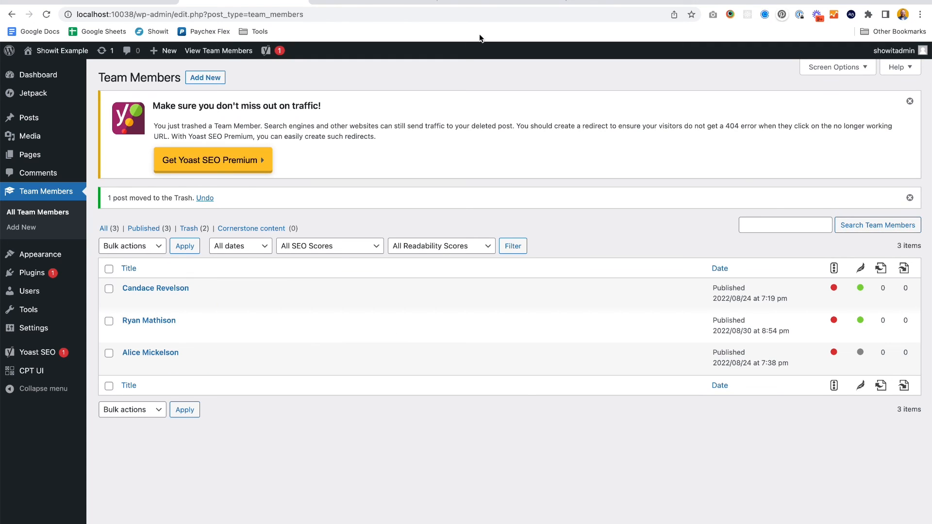
# - Reload the About page and review the updated team member grid
pyautogui.click(488, 2)
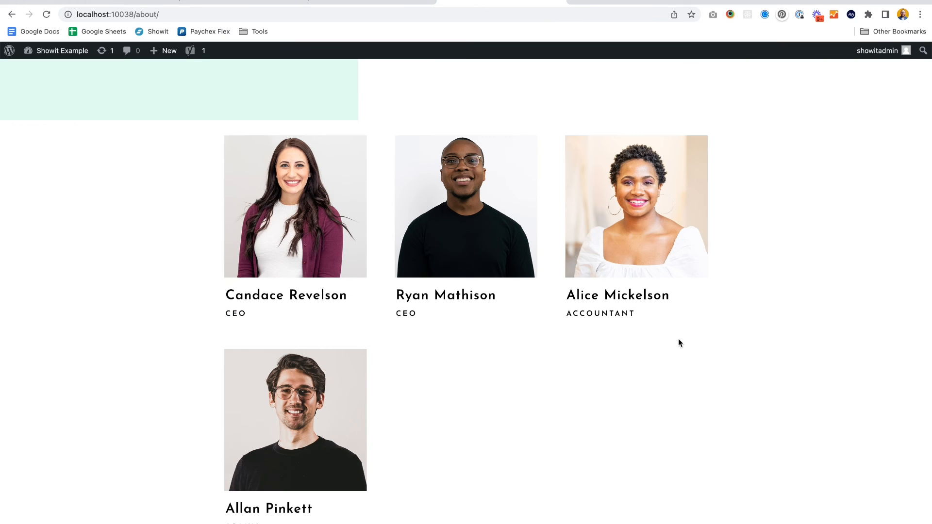
pyautogui.press('super+r')
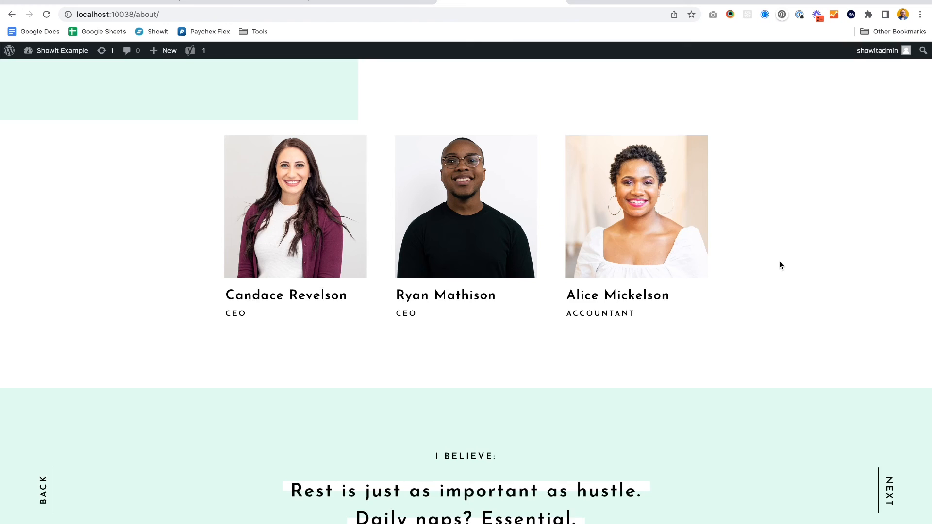
pyautogui.scroll(3, 781, 265)
pyautogui.scroll(1, 780, 265)
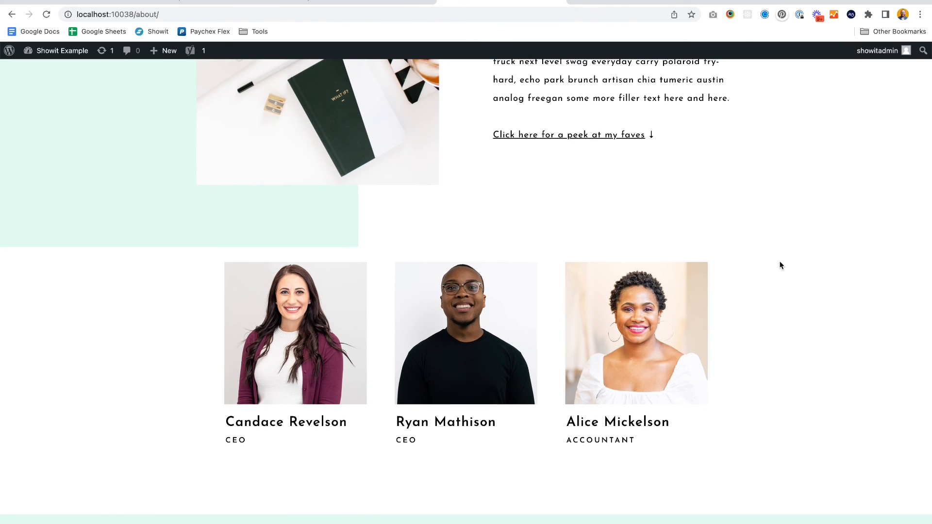
pyautogui.scroll(1, 780, 265)
pyautogui.scroll(-1, 781, 265)
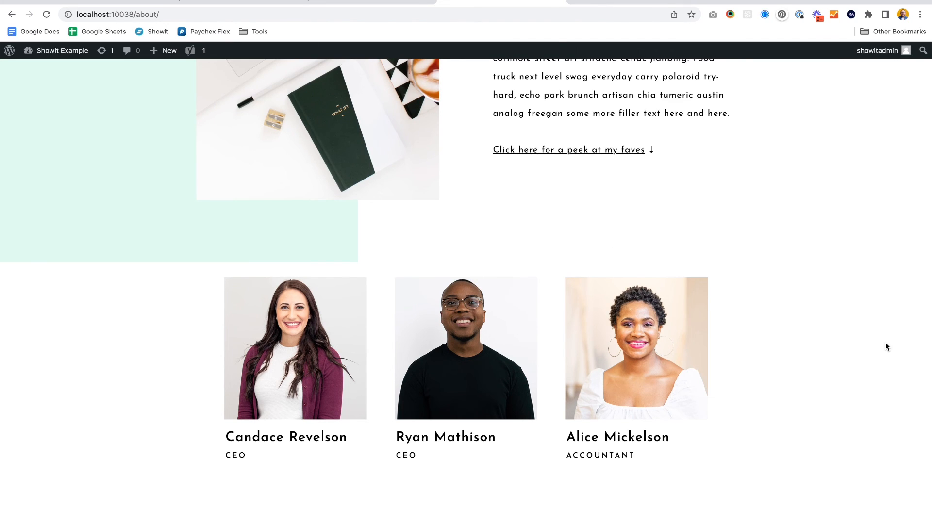
pyautogui.scroll(1, 885, 345)
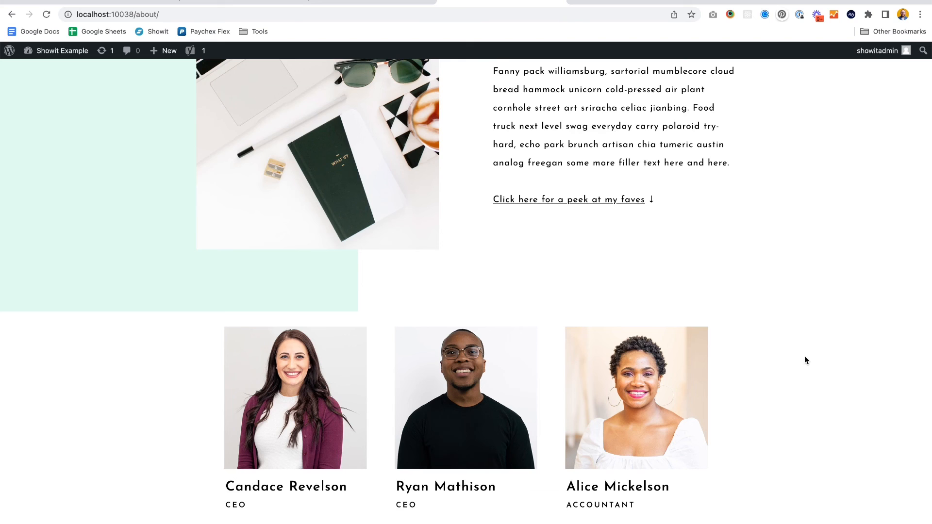
pyautogui.scroll(-3, 805, 357)
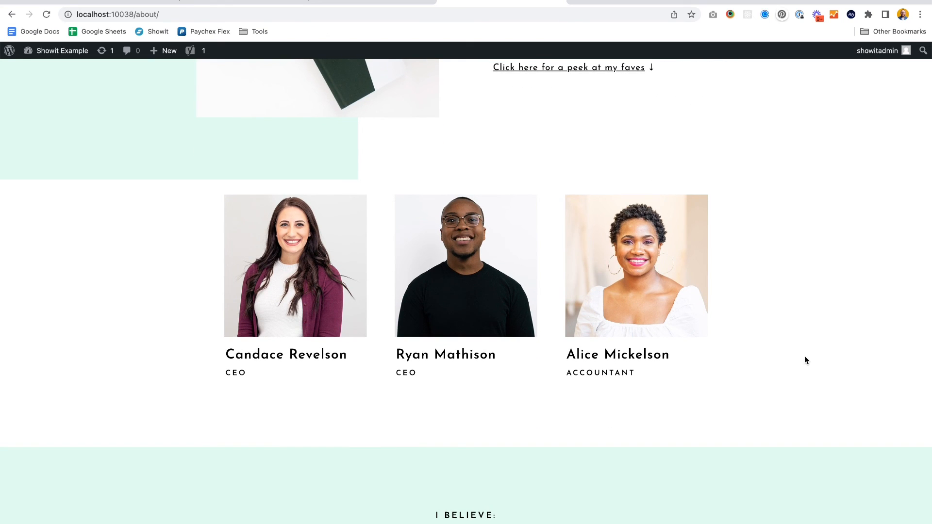
# - Open the second team member's single profile page from the About page grid
pyautogui.click(243, 6)
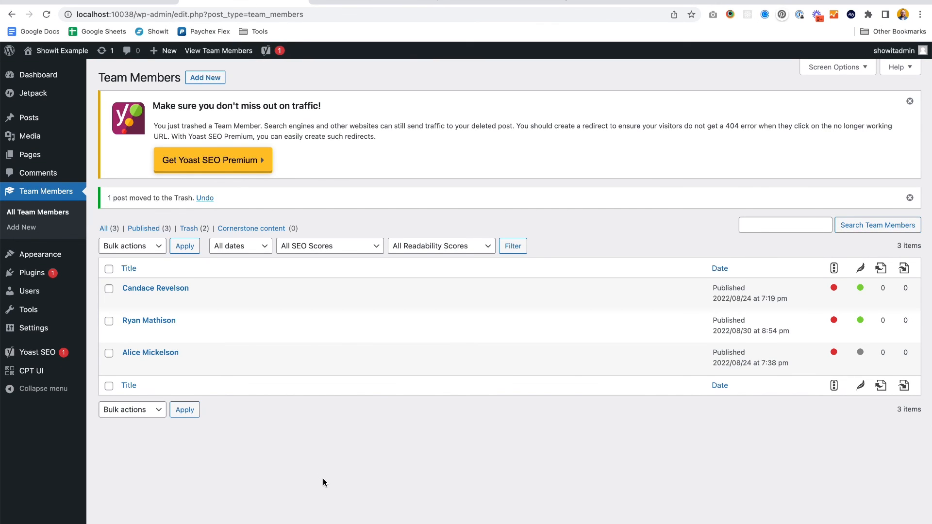
pyautogui.click(505, 3)
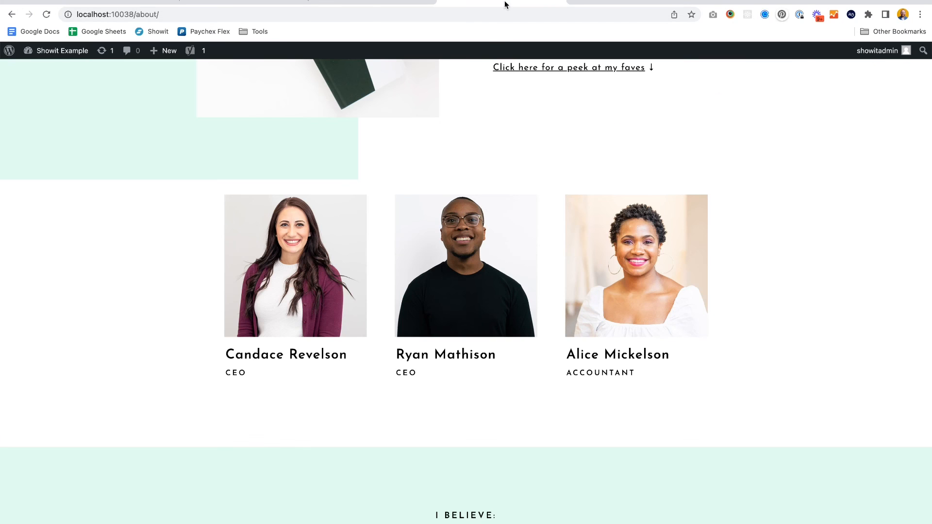
pyautogui.click(485, 272)
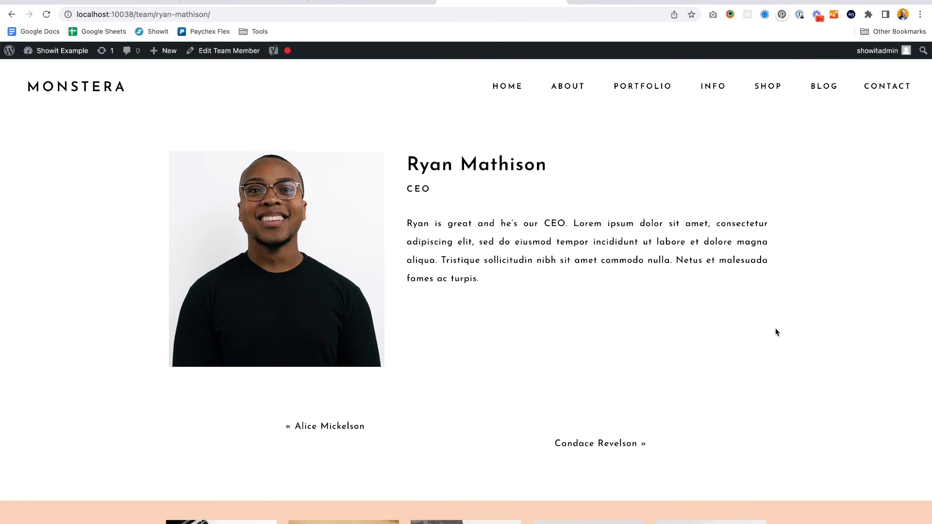